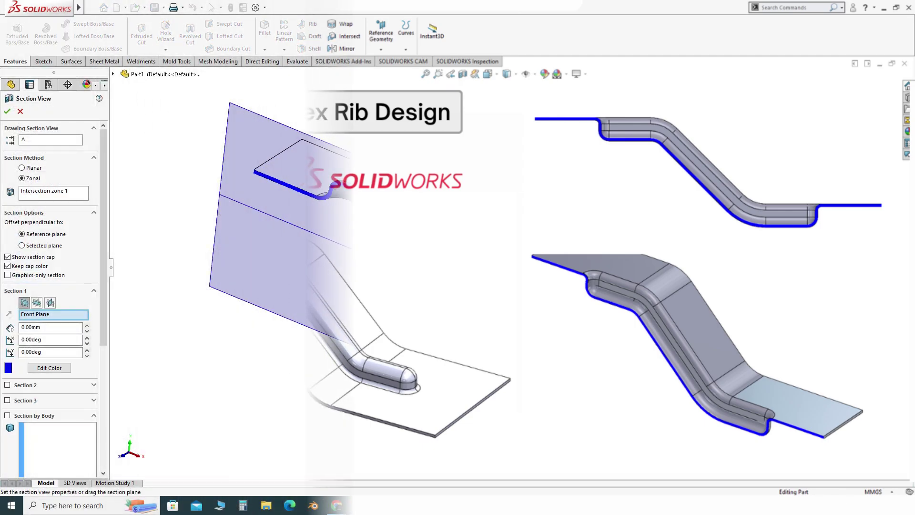
Slide the section plane to a 2 mm offset, then close the section view.
mouse_move(427, 284)
mouse_down()
mouse_move(341, 309)
mouse_move(416, 273)
mouse_move(399, 283)
mouse_up()
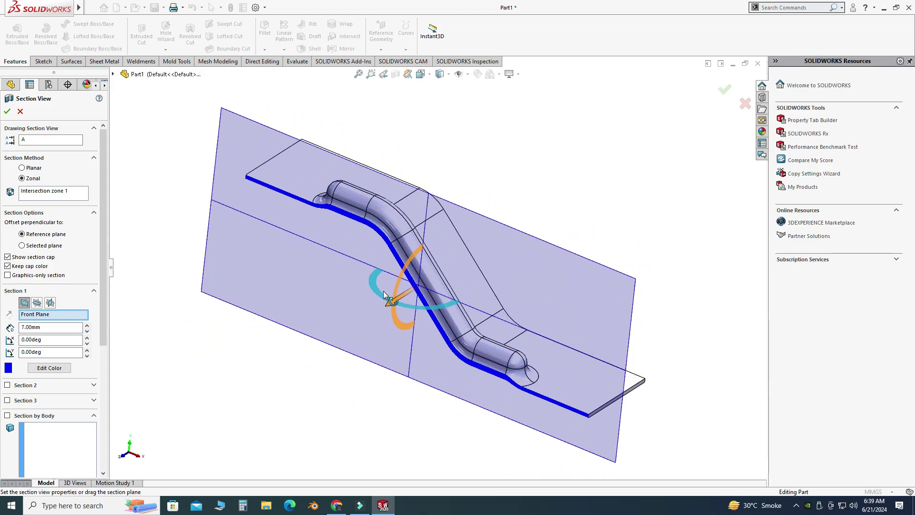
drag(398, 284, 392, 288)
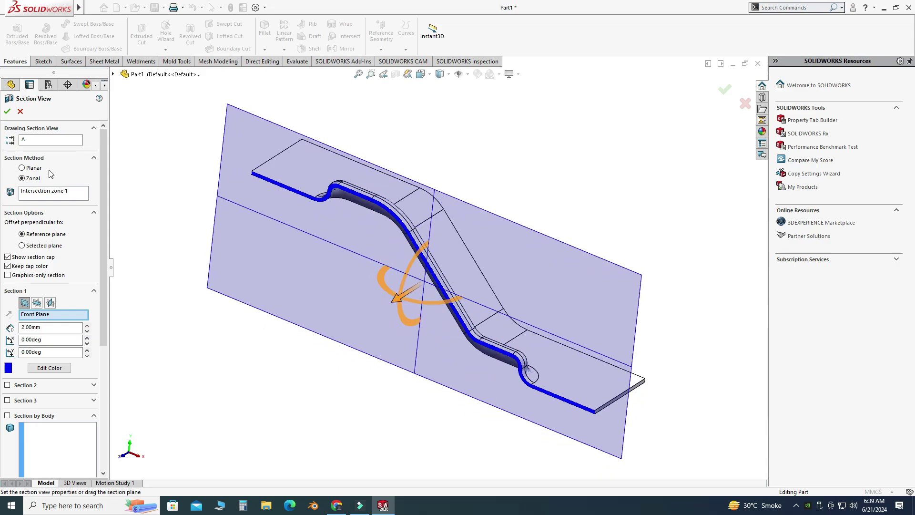
click(21, 112)
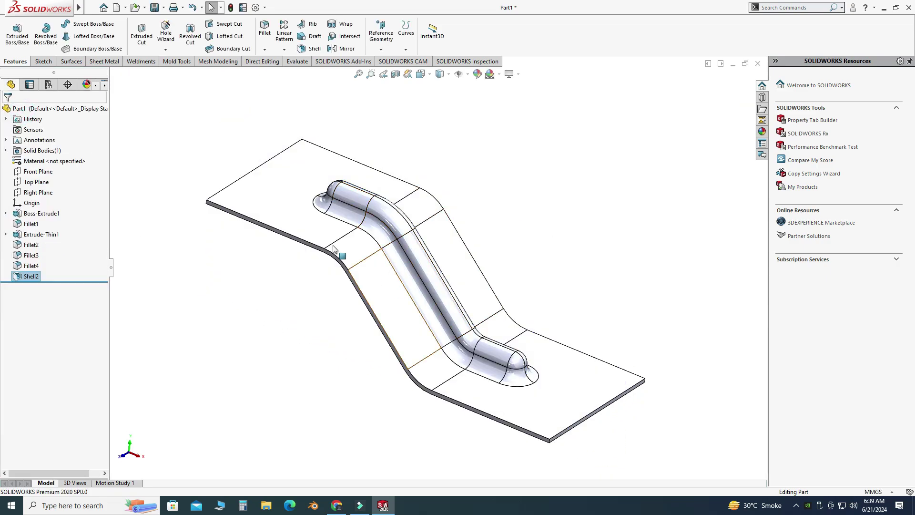
Create a new part document.
click(127, 7)
click(133, 18)
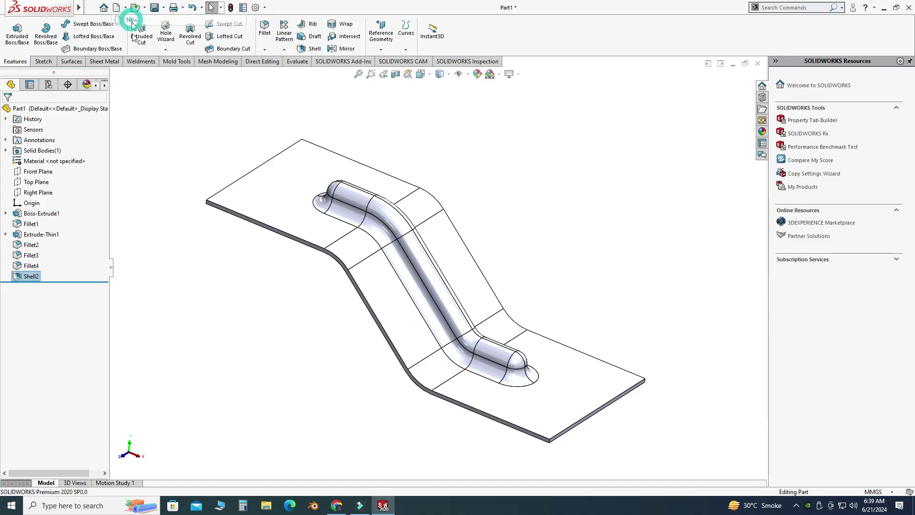
click(378, 368)
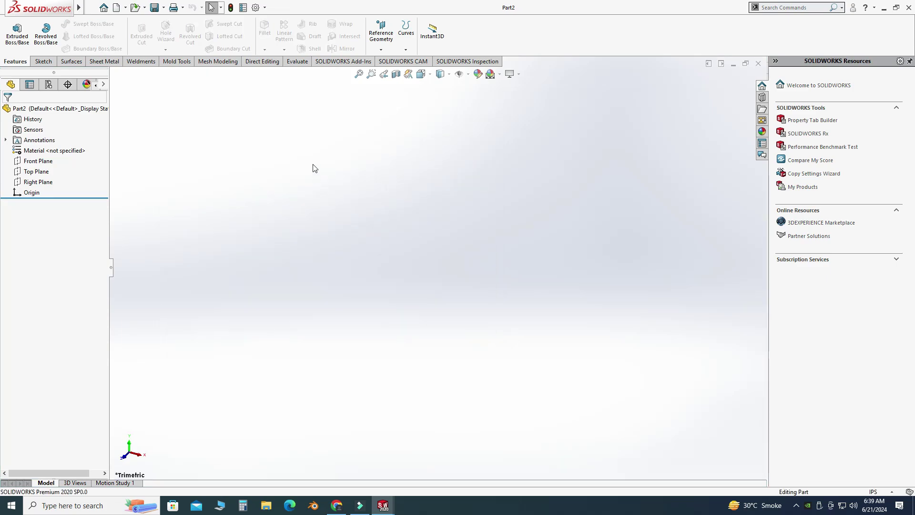
Set the part units to MMGS and apply the Plain White scene.
click(873, 493)
click(846, 451)
click(501, 75)
click(507, 99)
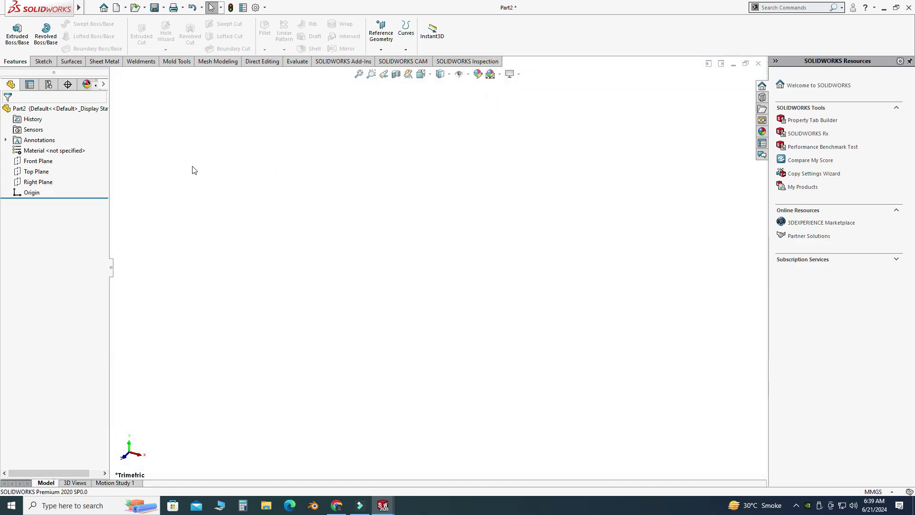
On the Front Plane, sketch a closed six-line stepped outline starting and ending at the origin.
click(40, 161)
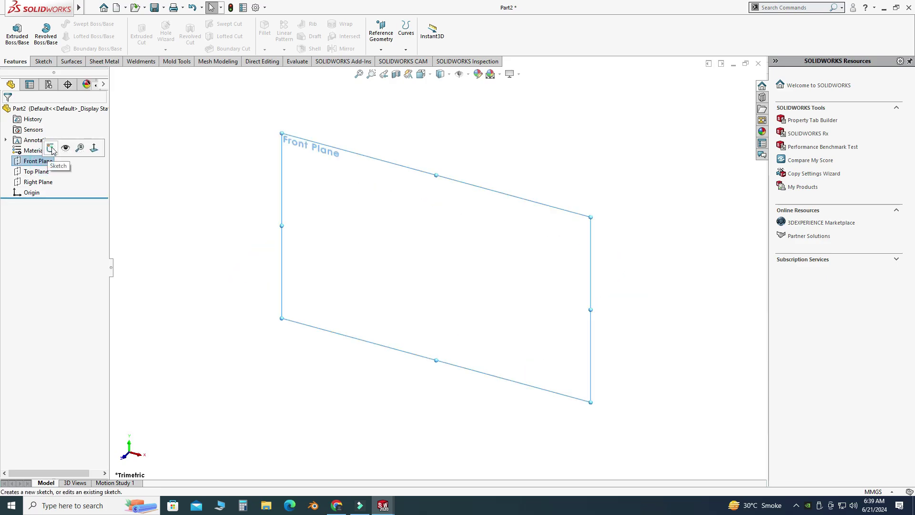
click(52, 149)
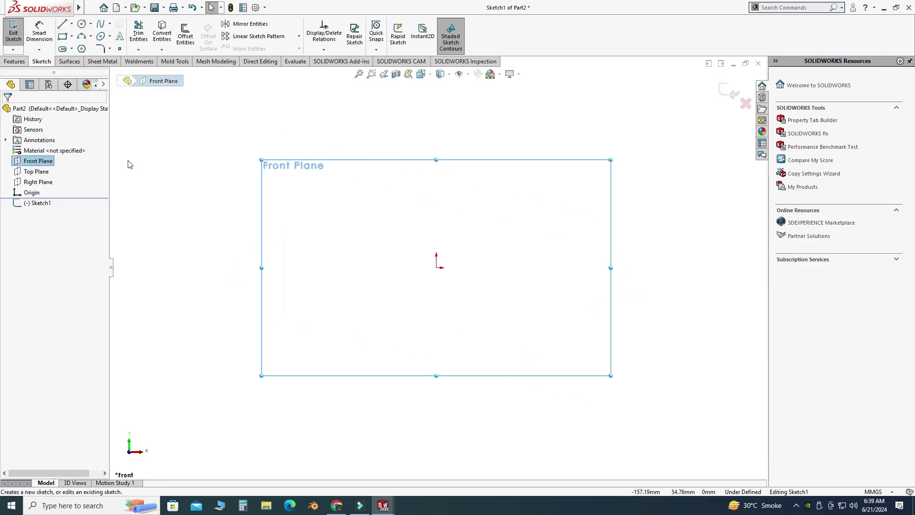
click(63, 25)
scroll(630, 308, down, 3)
scroll(495, 296, up, 2)
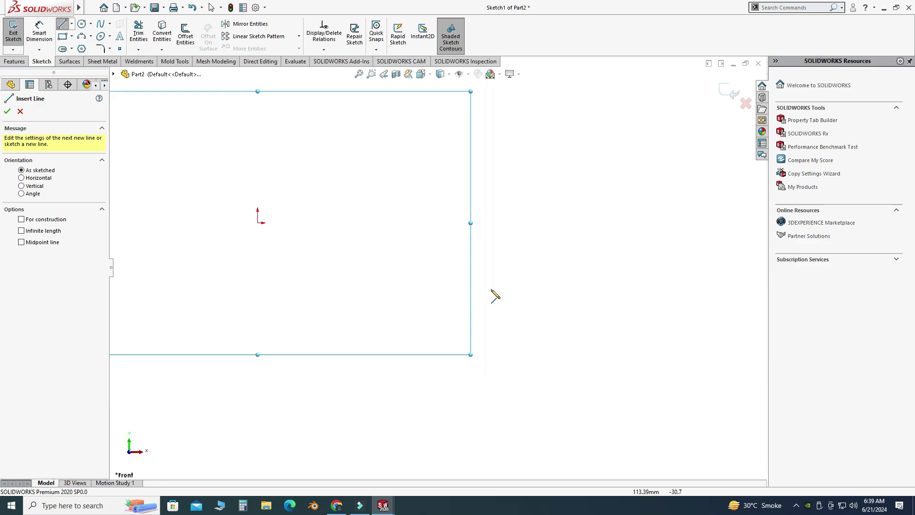
click(258, 222)
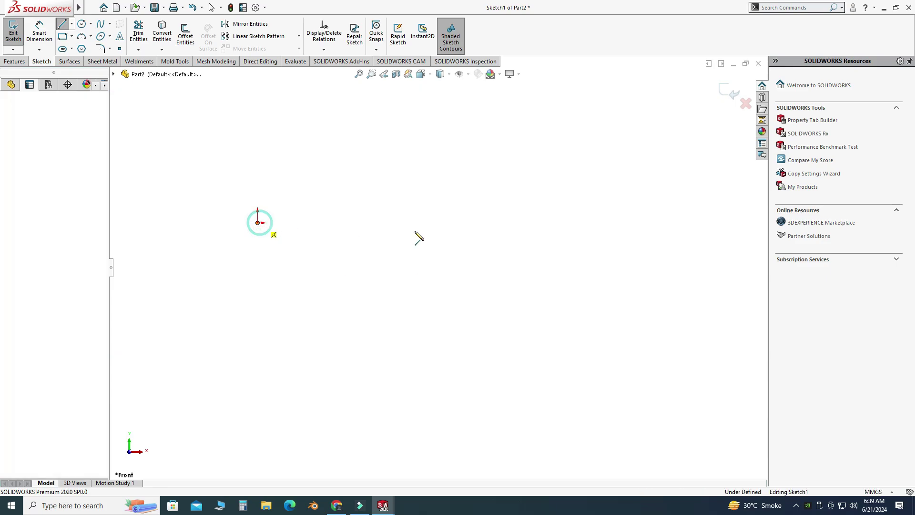
click(411, 222)
click(525, 313)
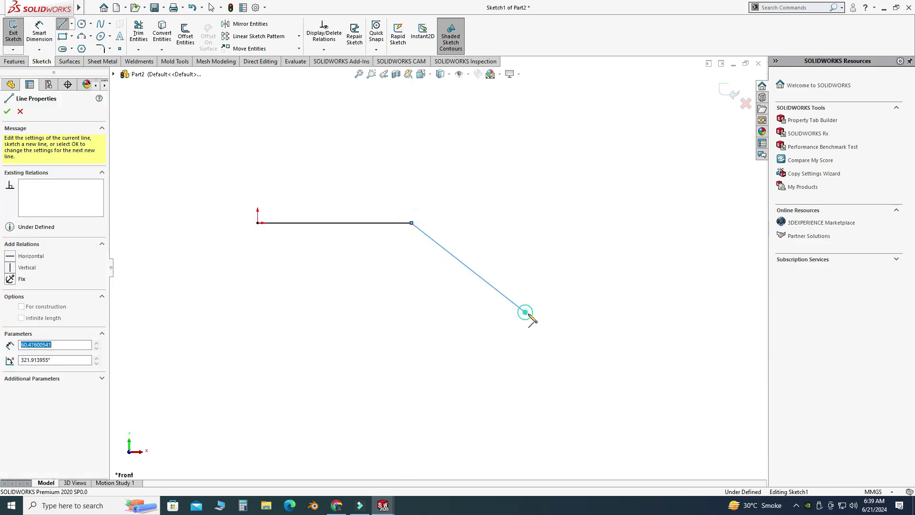
click(702, 312)
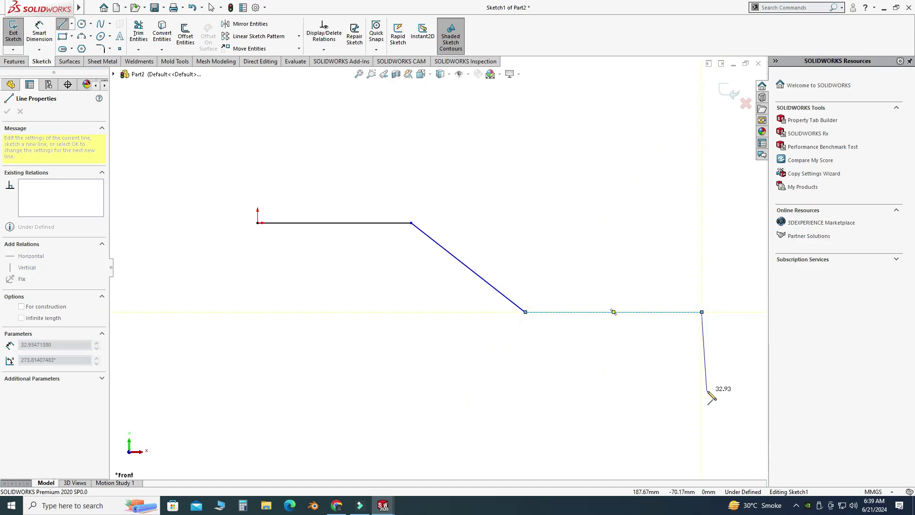
click(702, 385)
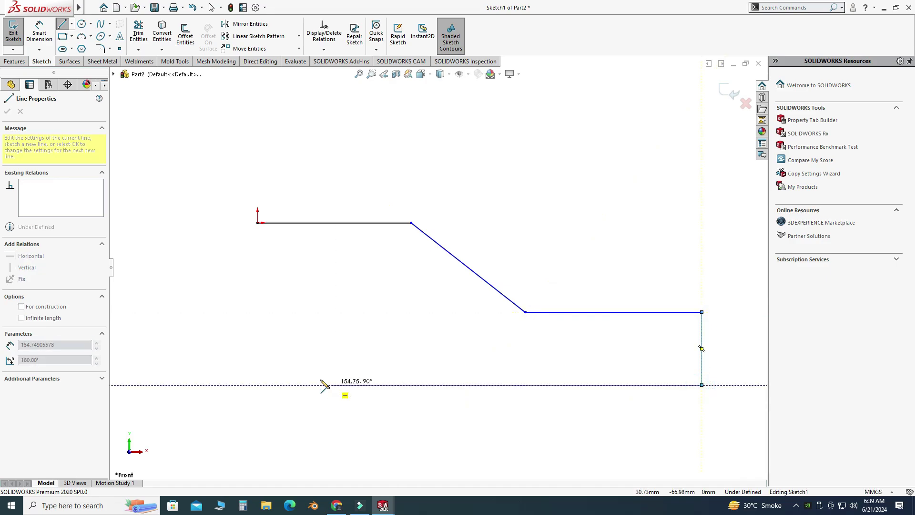
click(258, 385)
click(259, 222)
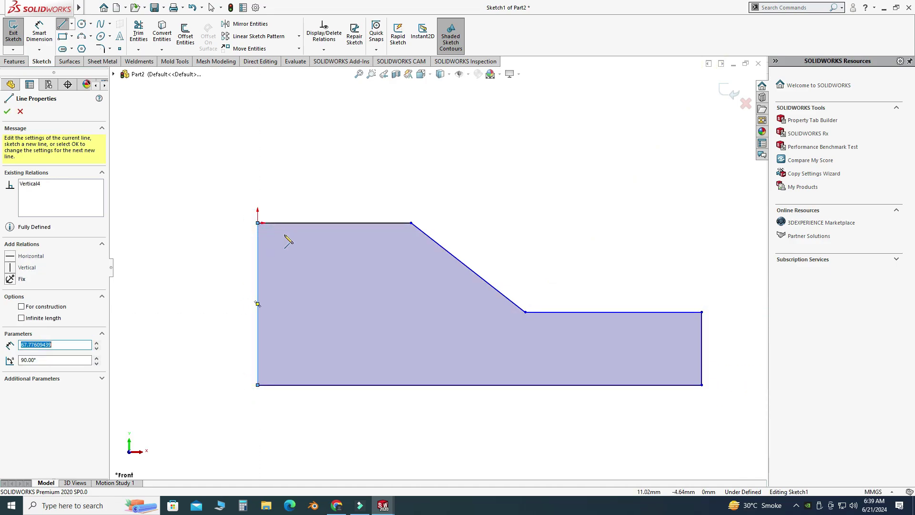
Dimension the profile height to 80 mm and the slope angle to 135°.
key(Escape)
click(39, 33)
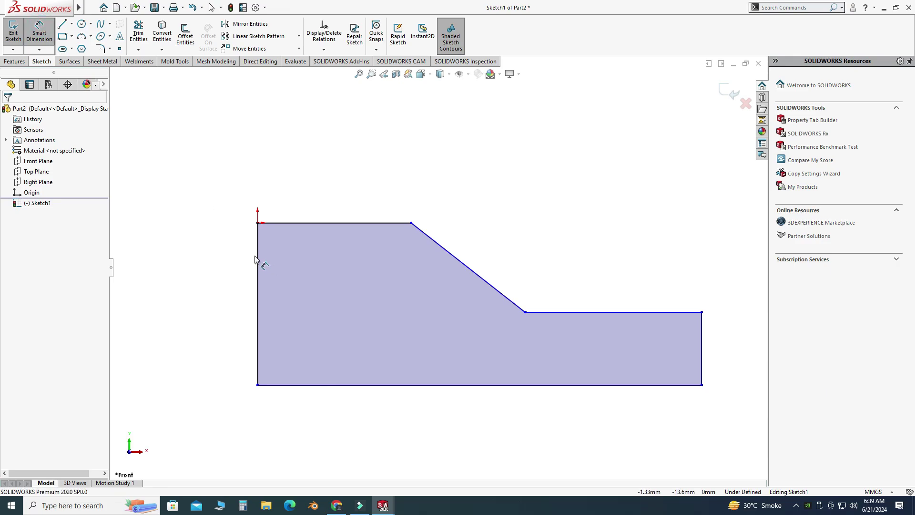
click(257, 271)
click(206, 270)
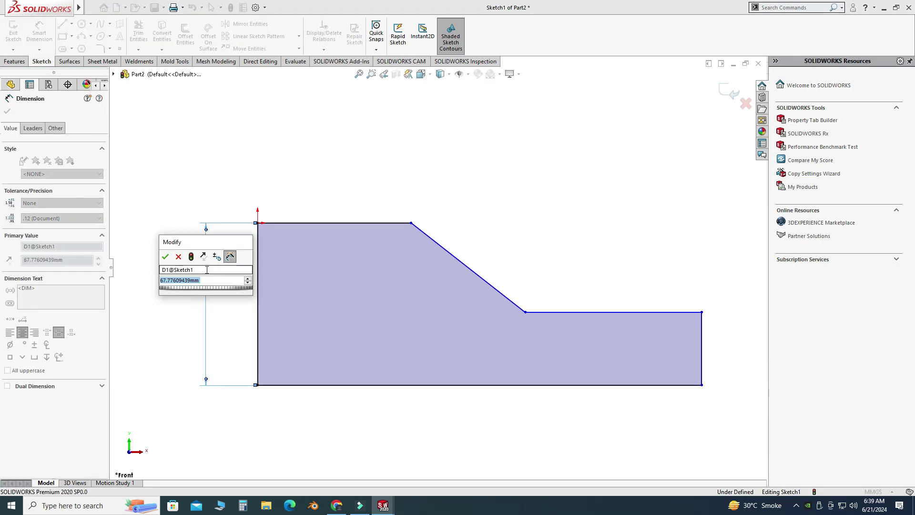
text(80)
key(Return)
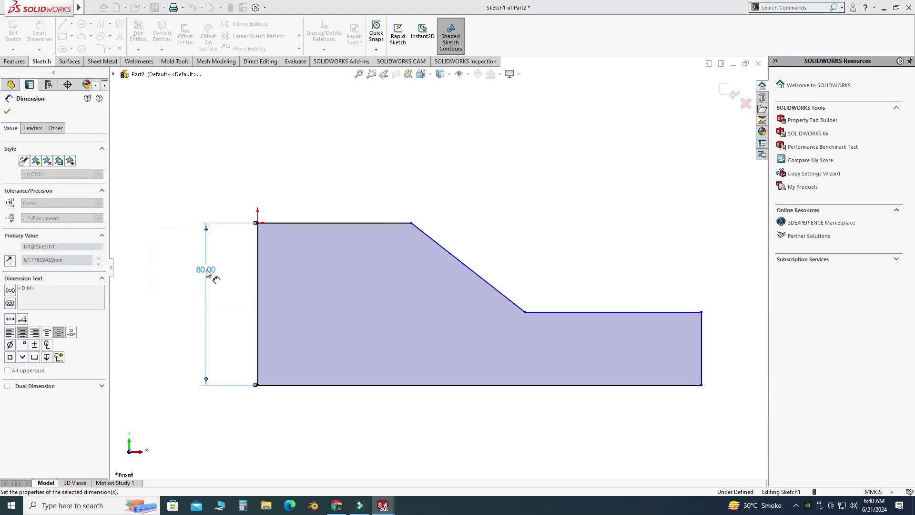
click(476, 273)
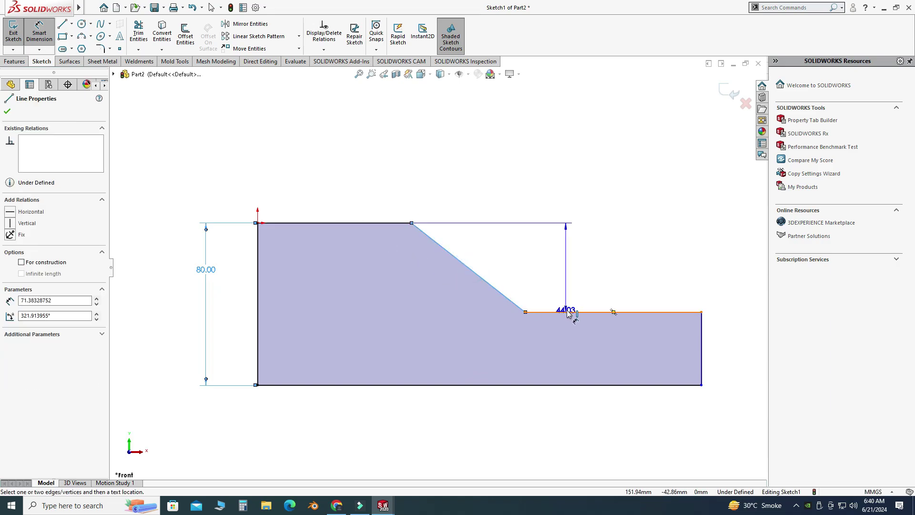
click(567, 312)
click(573, 265)
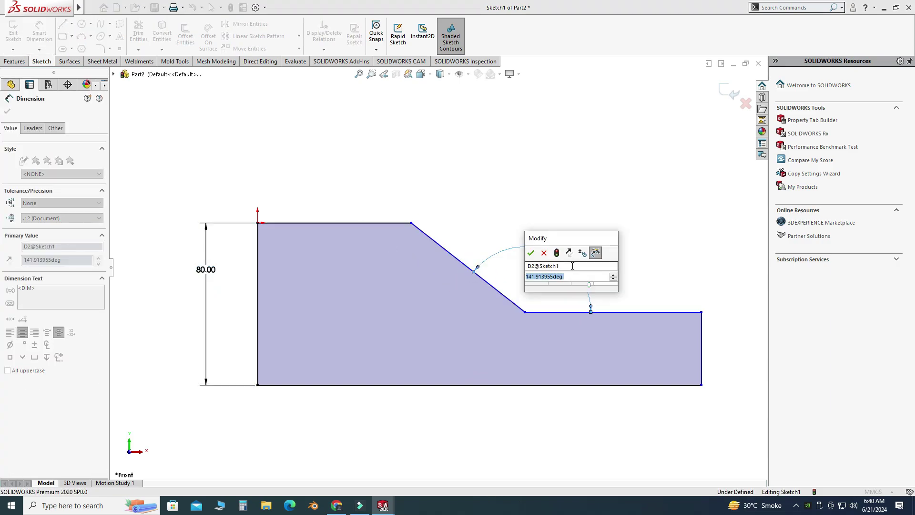
text(135)
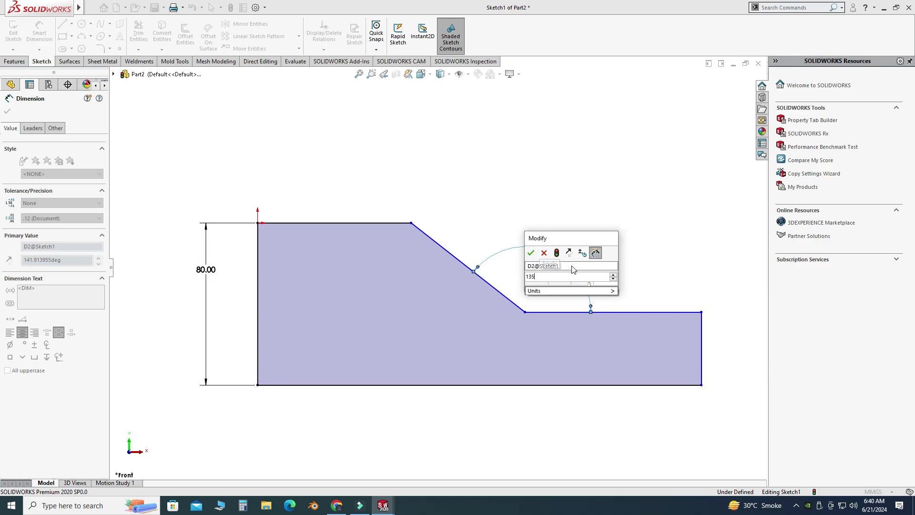
key(Return)
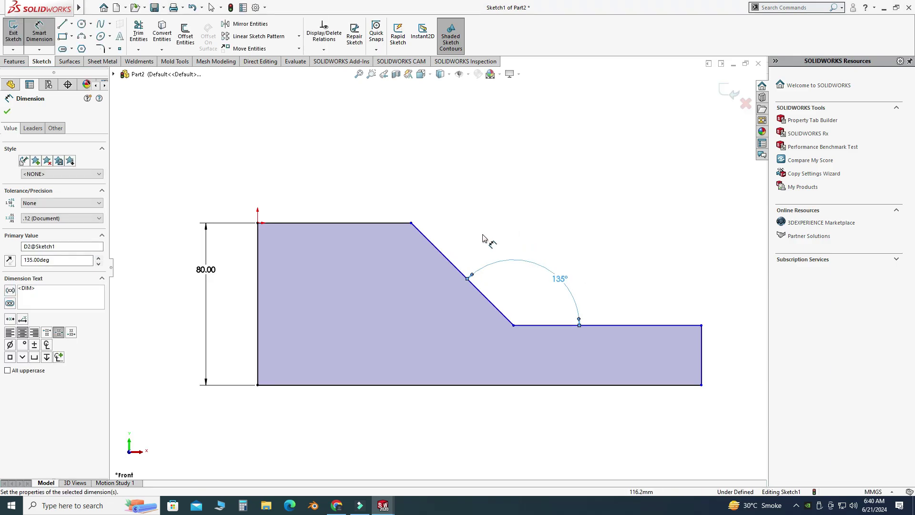
Dimension the top flat to 75 mm and make the lower flat equal to it.
click(388, 224)
click(366, 177)
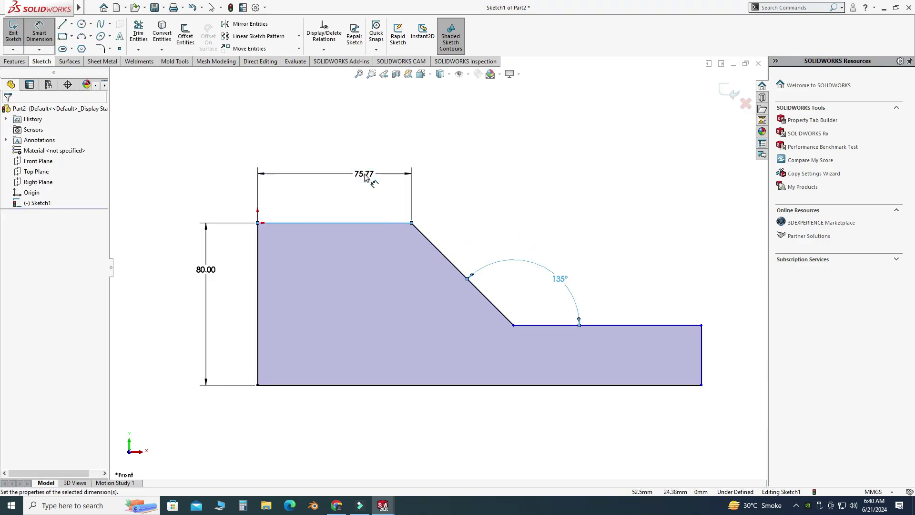
key(Escape)
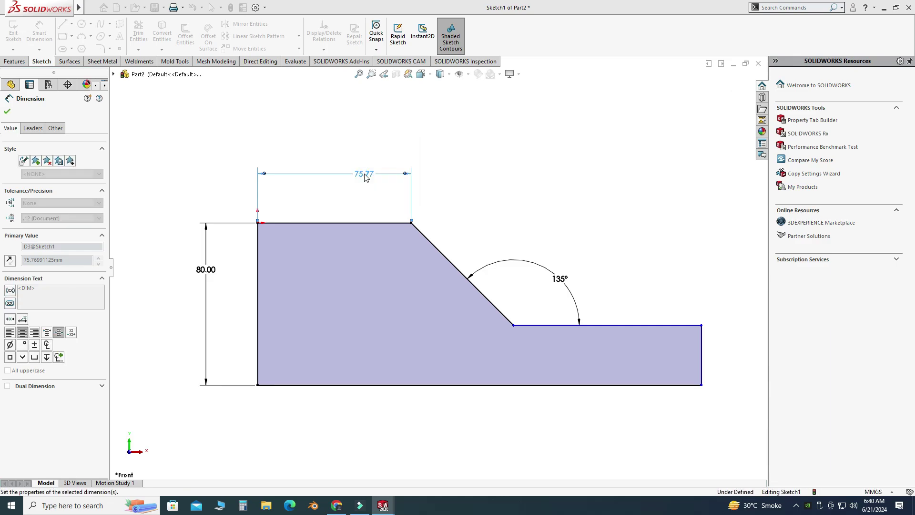
click(360, 223)
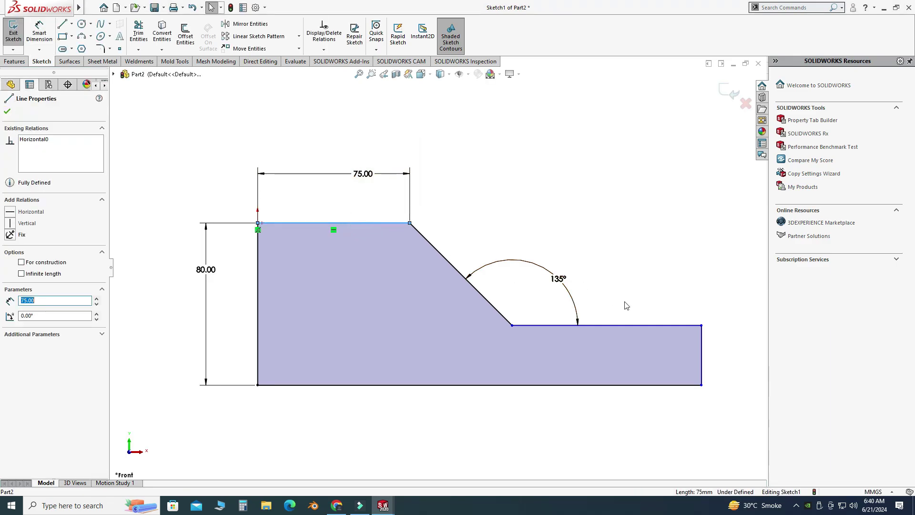
ctrl+click(633, 325)
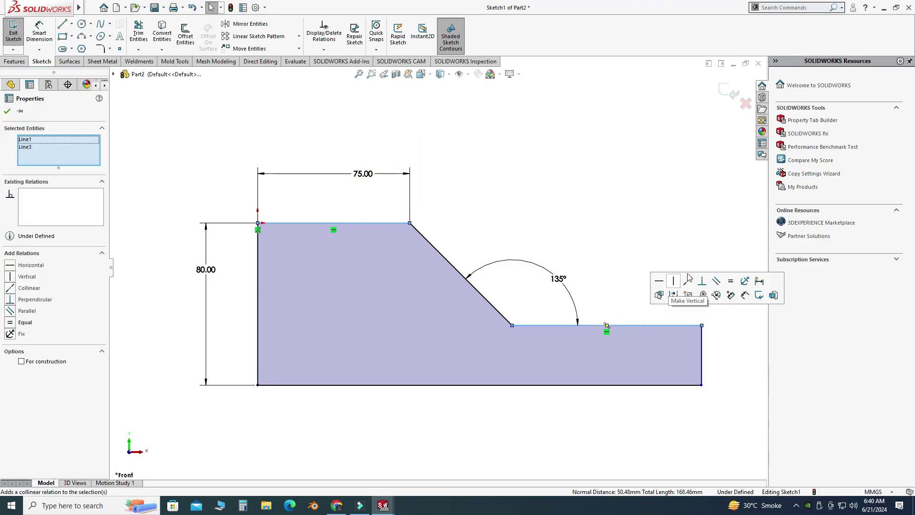
click(730, 281)
click(484, 205)
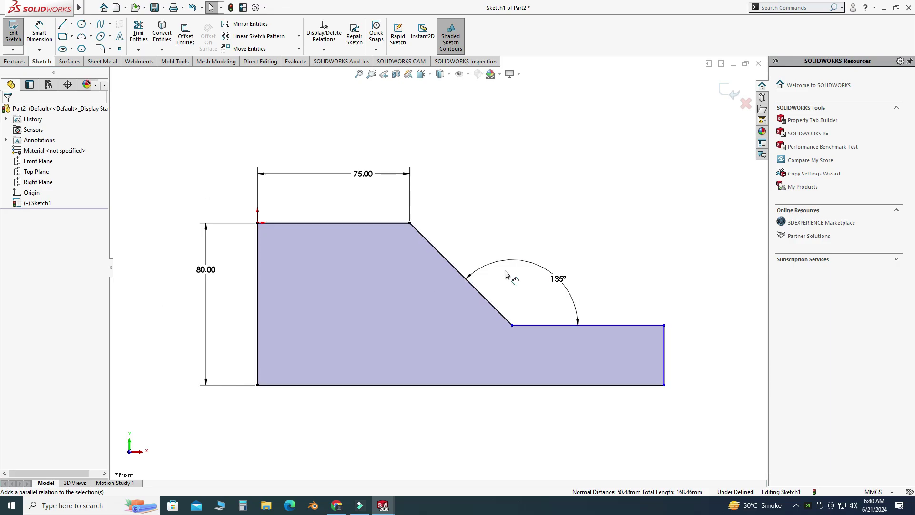
Add the 200 mm overall length dimension along the bottom edge.
click(40, 36)
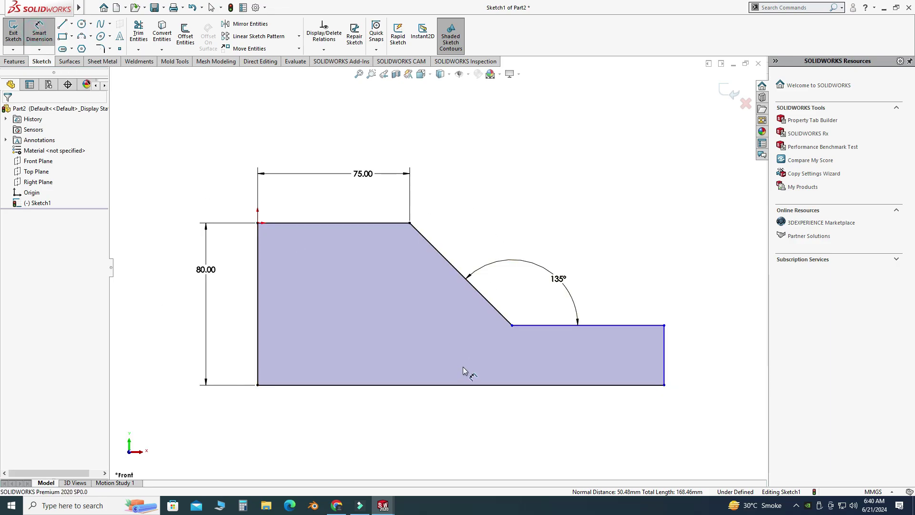
click(468, 385)
click(464, 439)
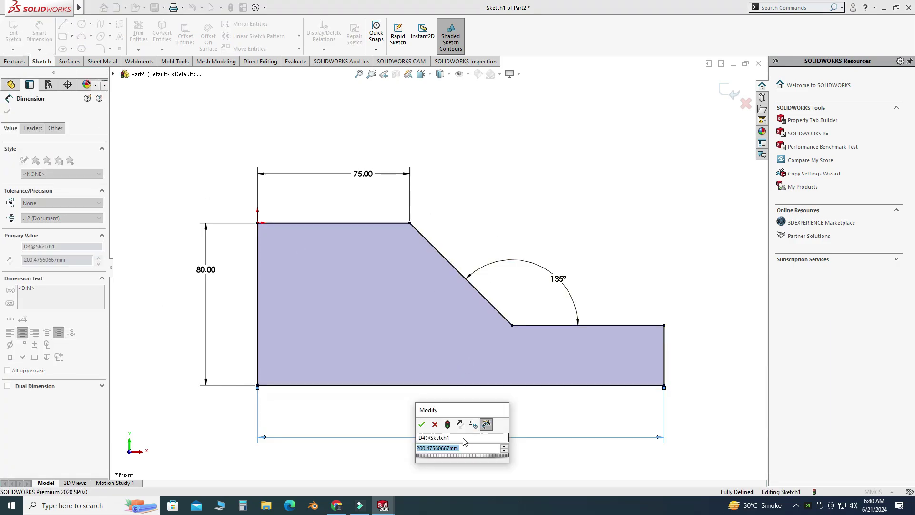
text(200)
key(Return)
key(Escape)
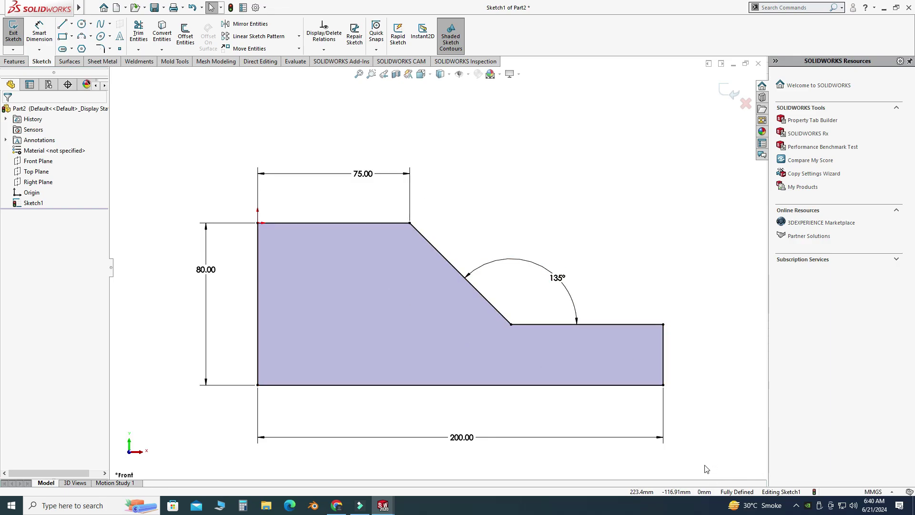
key(z)
mouse_move(605, 366)
middle_down()
mouse_move(578, 366)
mouse_move(574, 402)
middle_up()
Extrude the stepped profile 80 mm using the Mid Plane end condition.
click(15, 61)
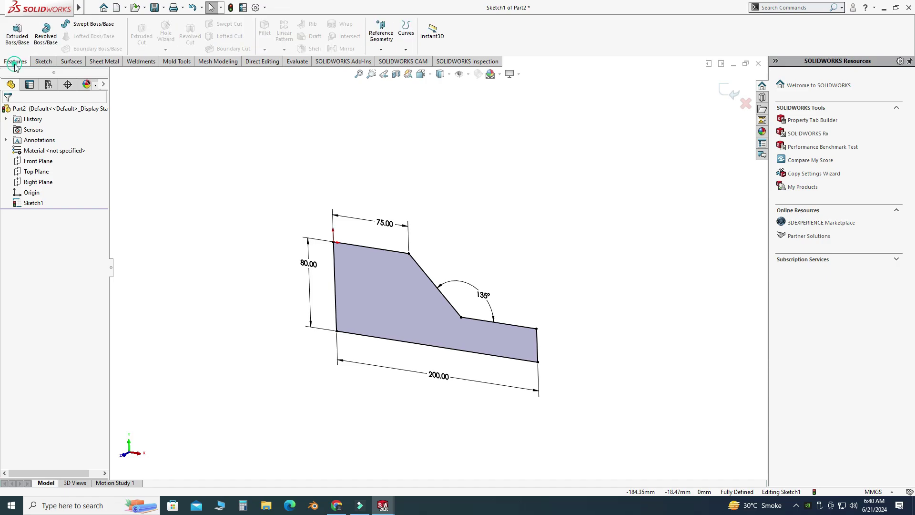
click(17, 32)
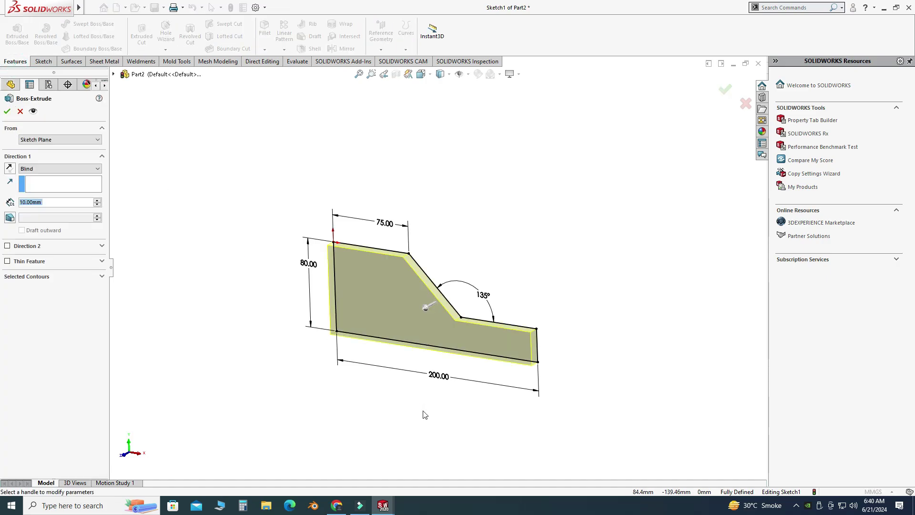
click(37, 170)
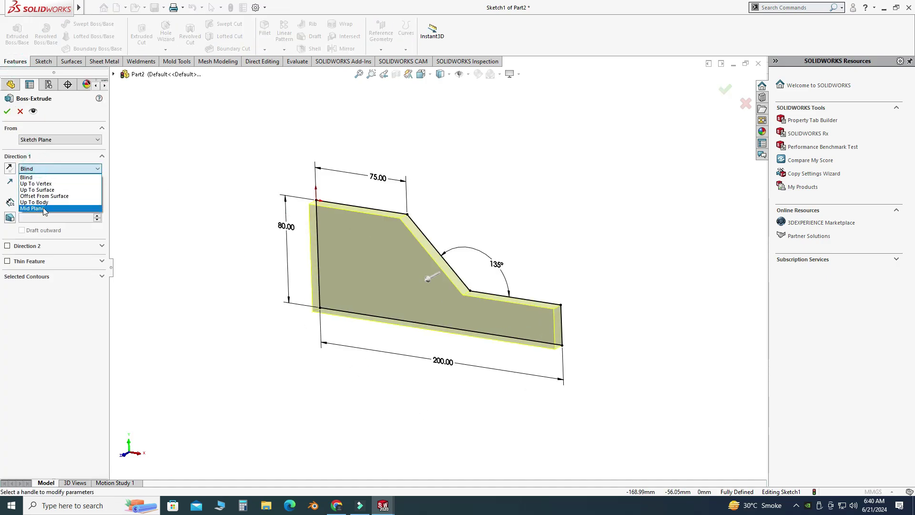
click(99, 205)
click(99, 203)
click(100, 204)
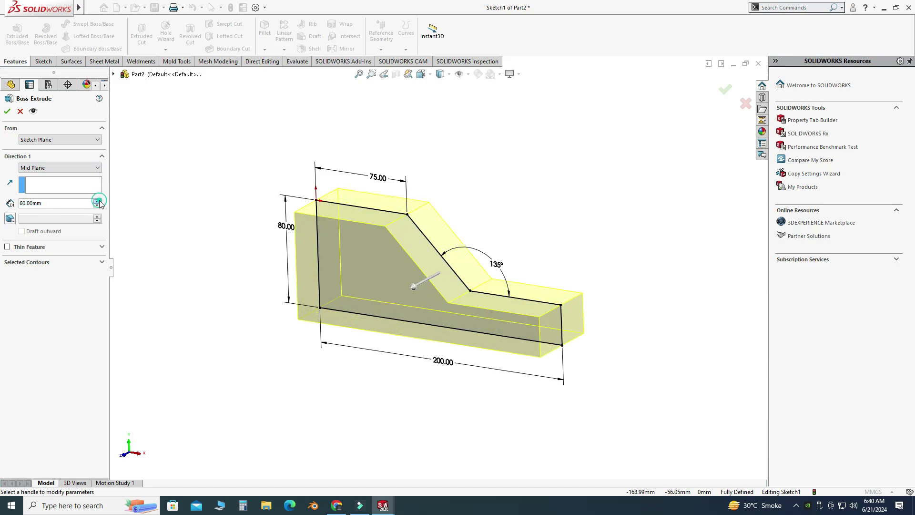
click(99, 203)
click(99, 203)
click(100, 203)
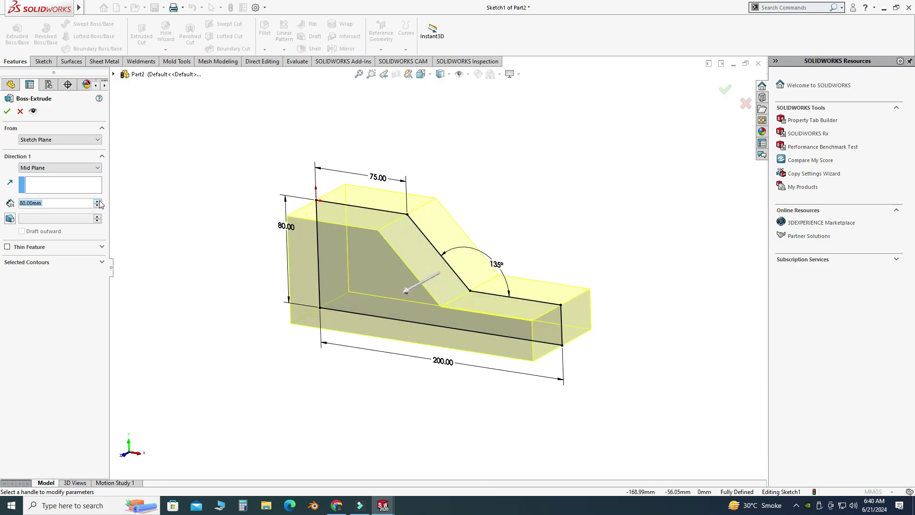
click(8, 112)
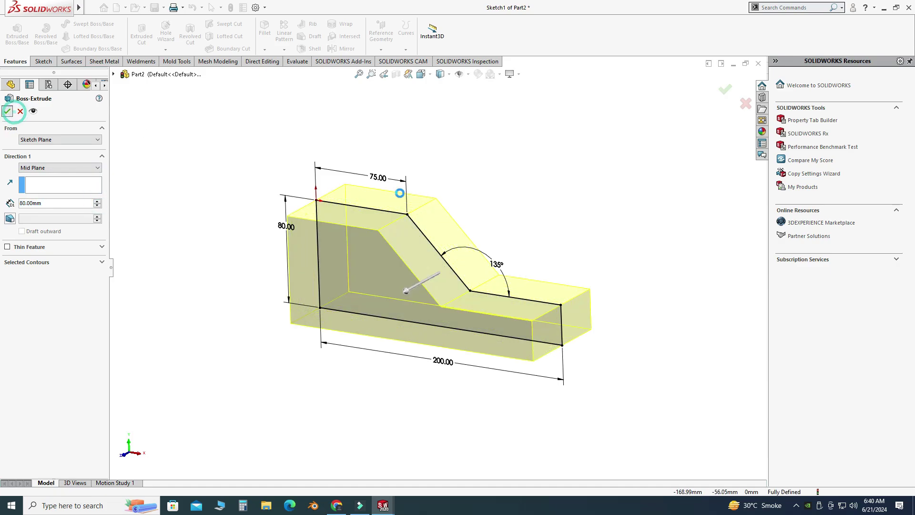
Round the upper and lower slope edges with a 20 mm fillet.
click(265, 50)
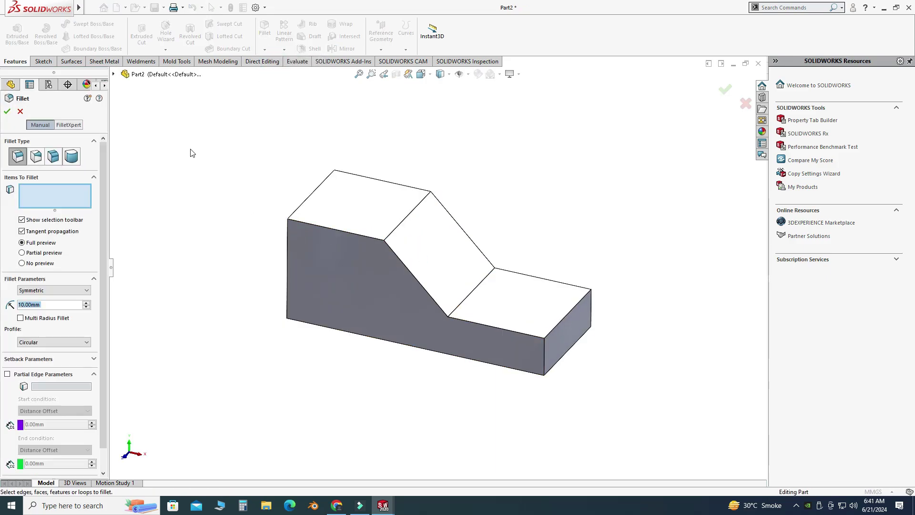
text(20)
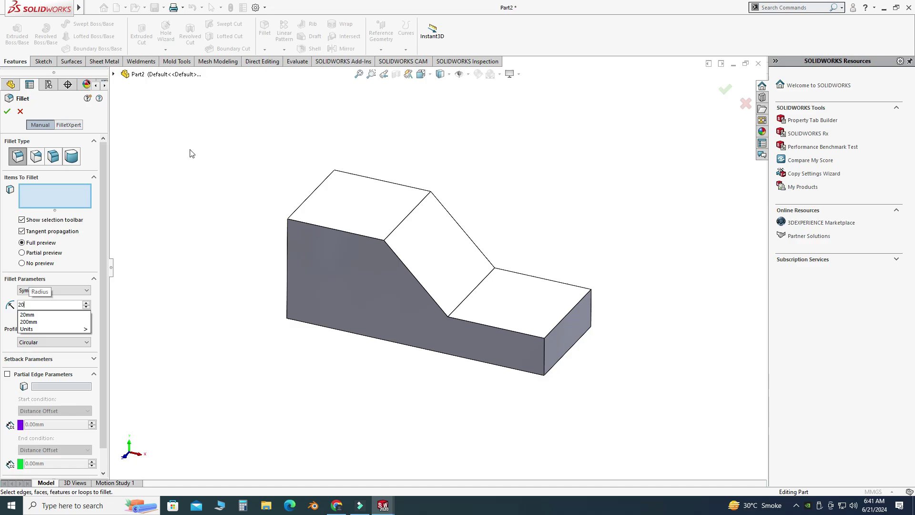
key(Return)
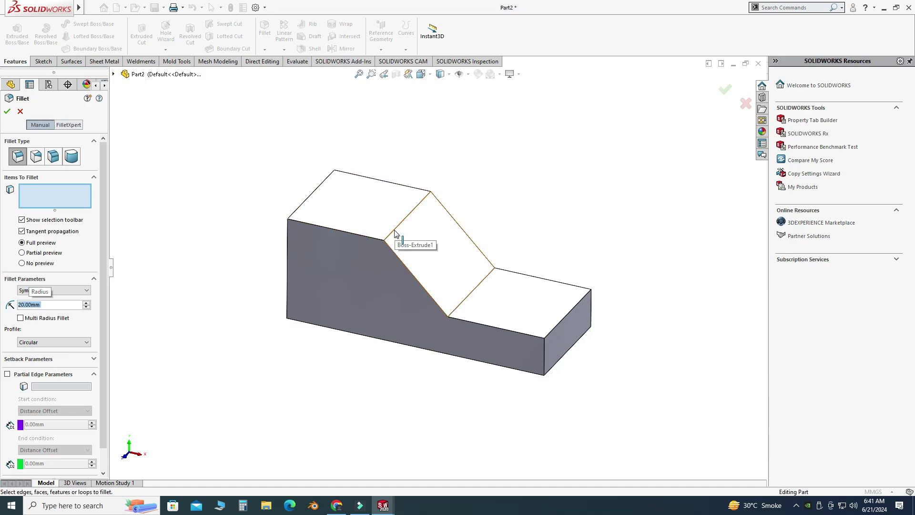
click(398, 223)
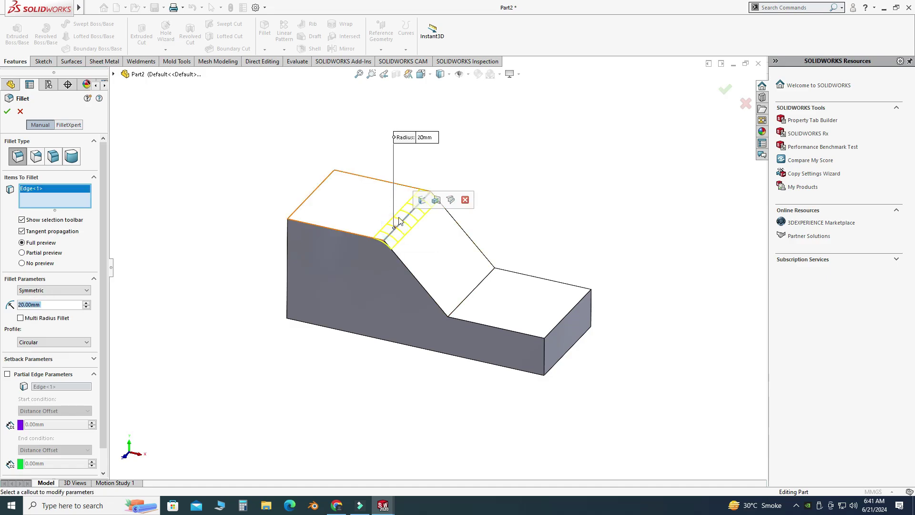
click(459, 309)
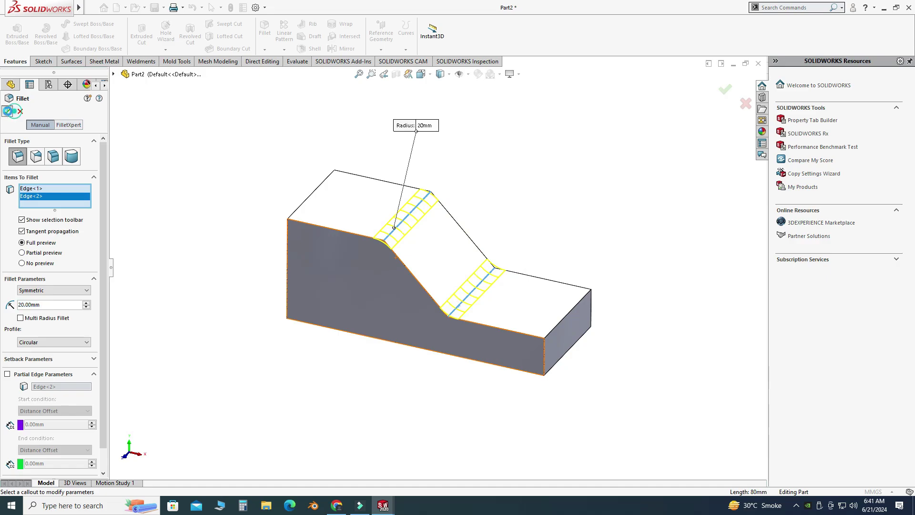
click(8, 111)
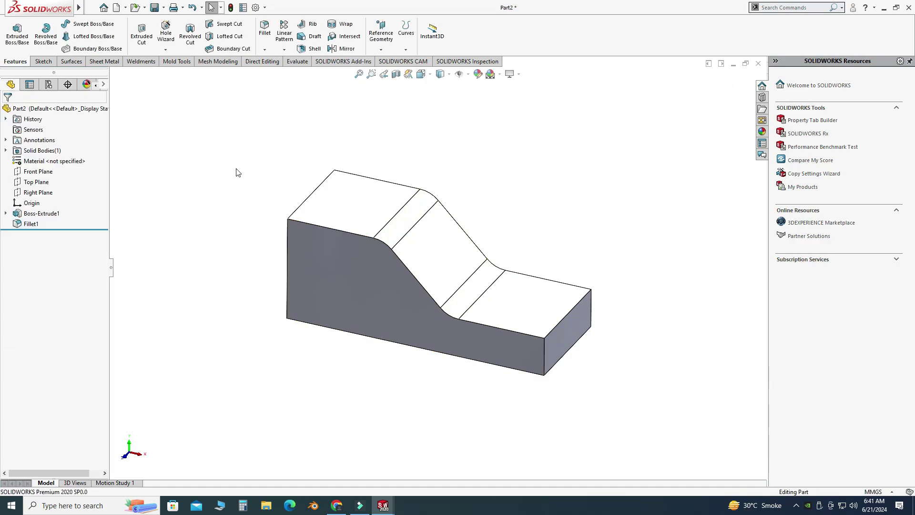
Start a Front Plane sketch and convert the rounded slope edges into sketch curves.
click(38, 171)
click(70, 154)
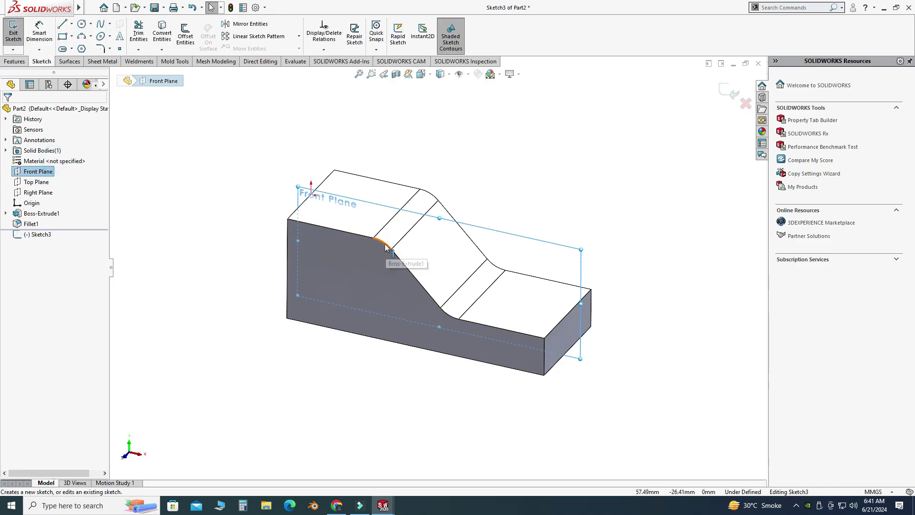
click(379, 246)
click(402, 258)
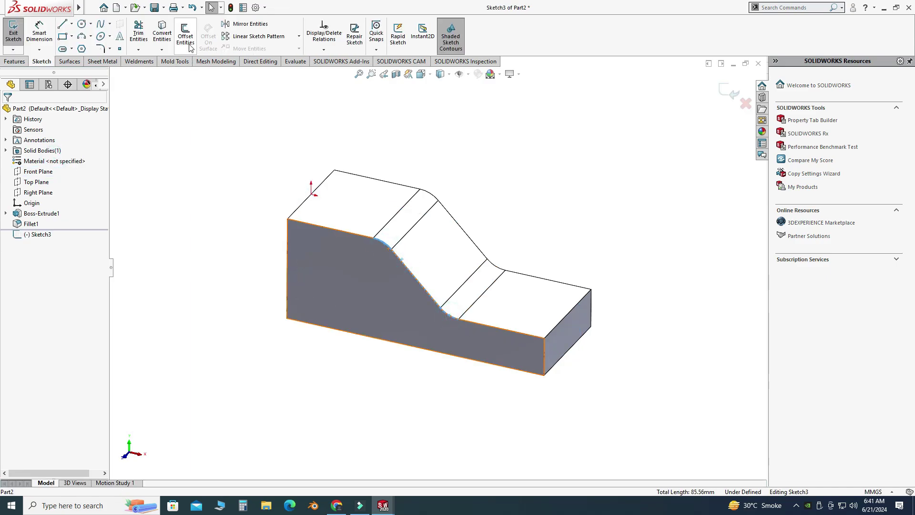
click(163, 35)
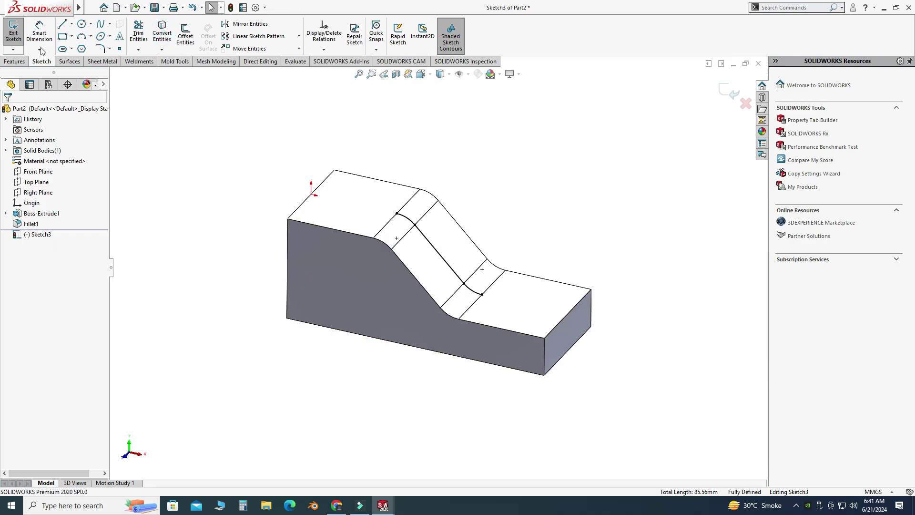
Draw short straight lines extending from the upper and lower curve ends.
click(60, 27)
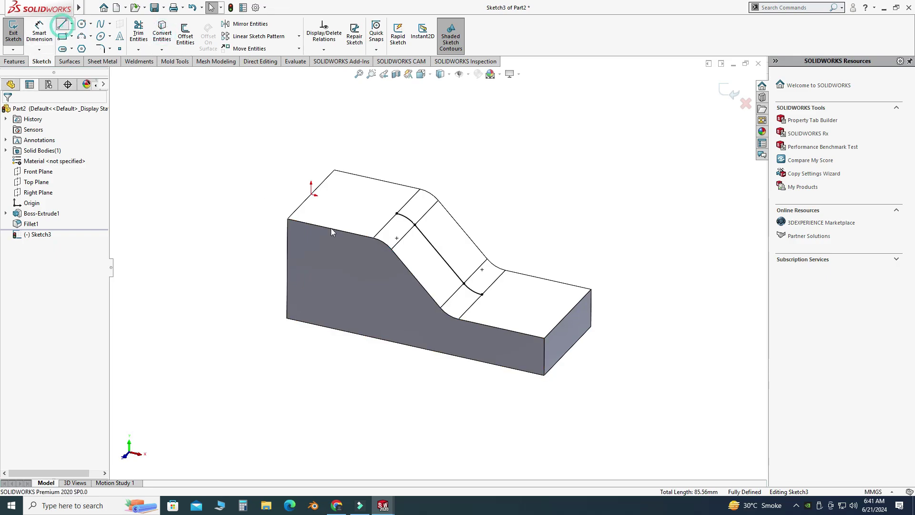
click(396, 213)
click(365, 206)
key(Escape)
key(Escape)
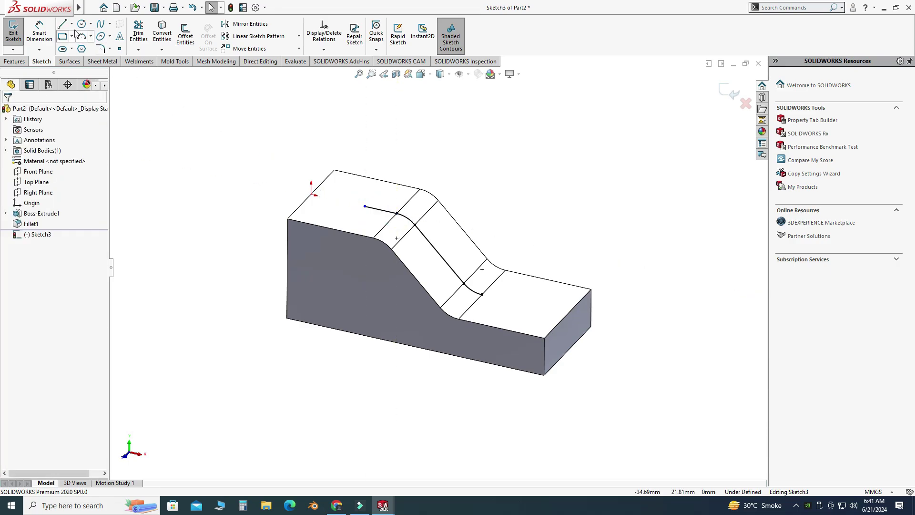
click(63, 26)
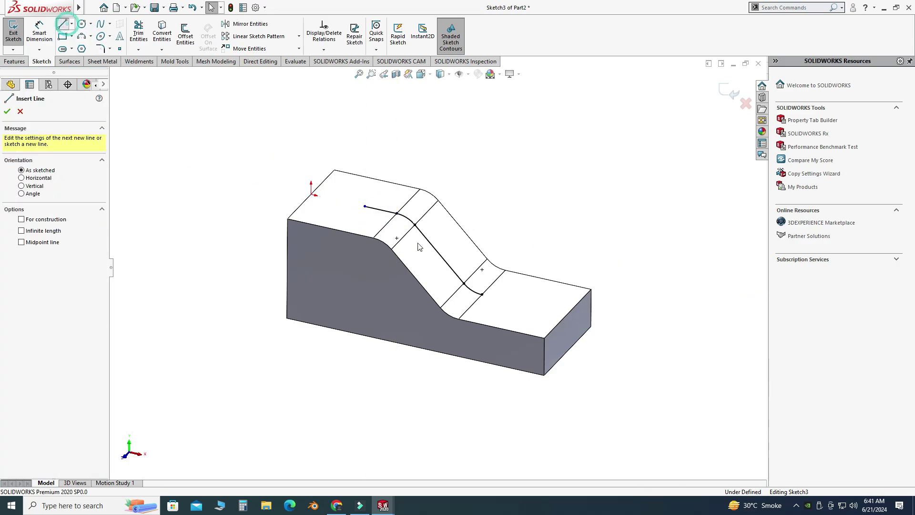
click(484, 296)
click(514, 302)
key(Escape)
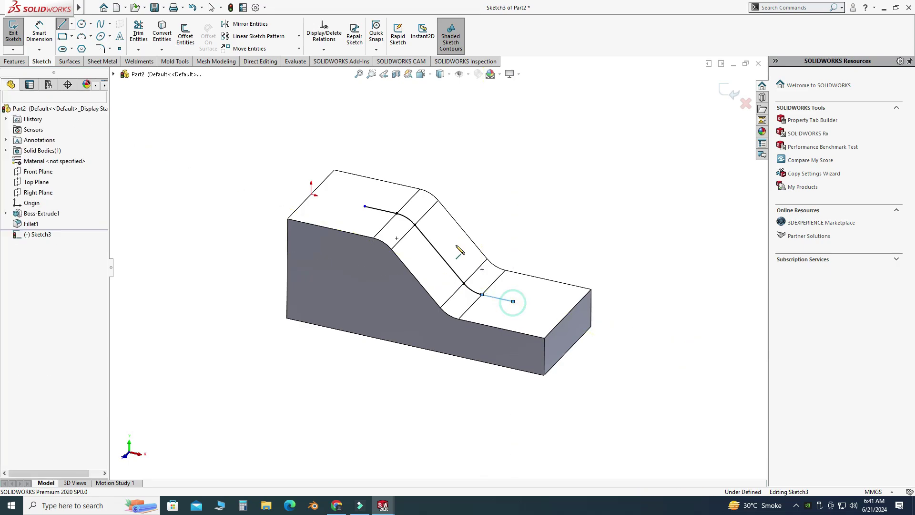
key(f)
Make the two end lines equal and dimension the upper one to 30 mm.
click(354, 206)
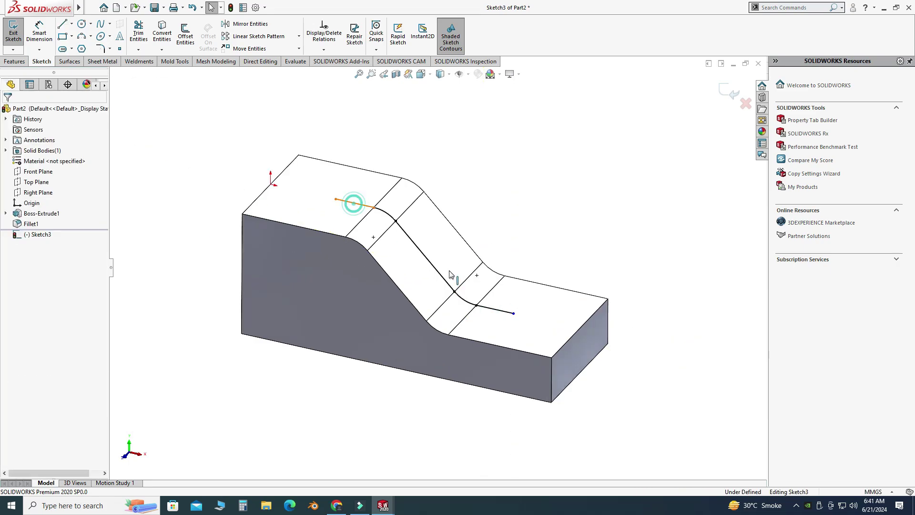
ctrl+click(501, 313)
click(593, 266)
key(Escape)
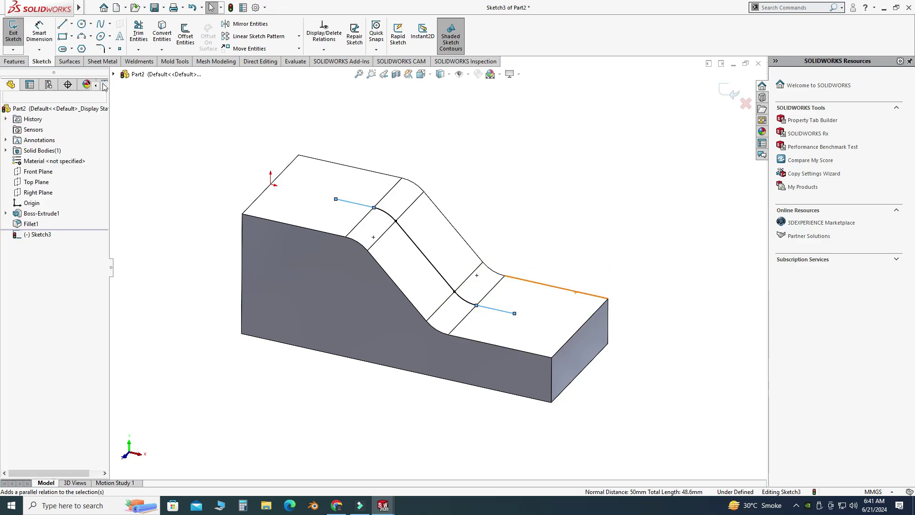
click(40, 36)
click(367, 208)
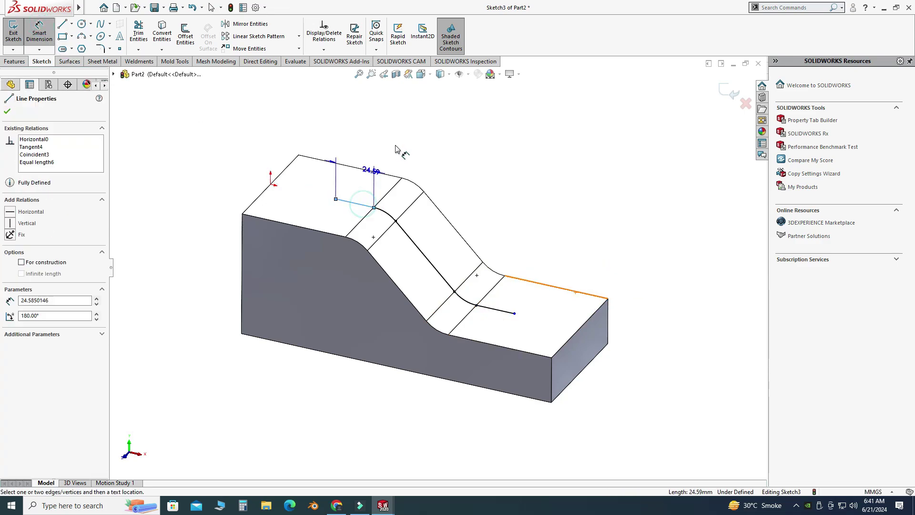
click(393, 143)
text(3)
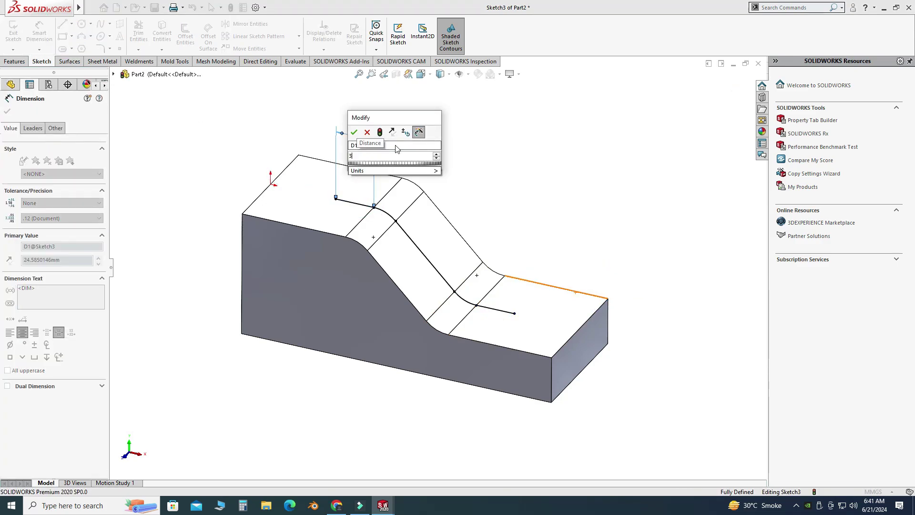
text(0)
key(Return)
key(Escape)
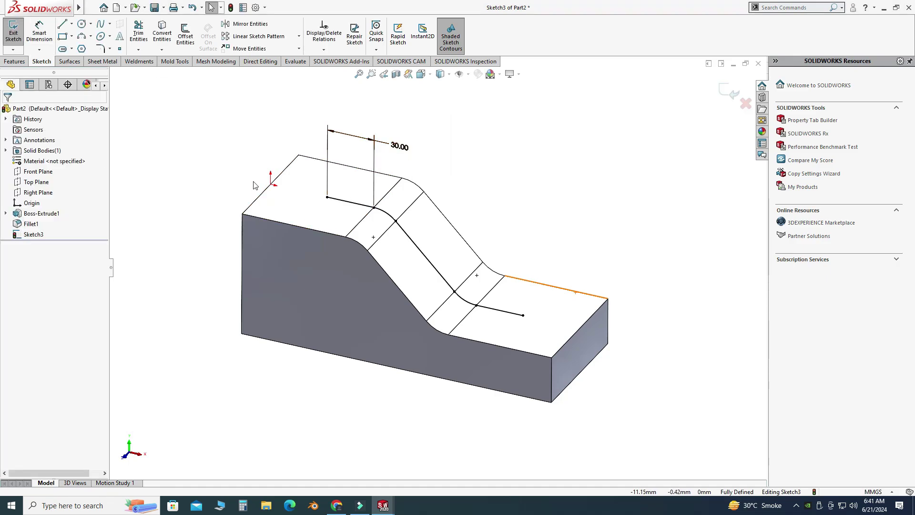
Extrude the path sketch Mid Plane with a 12 mm depth.
click(15, 62)
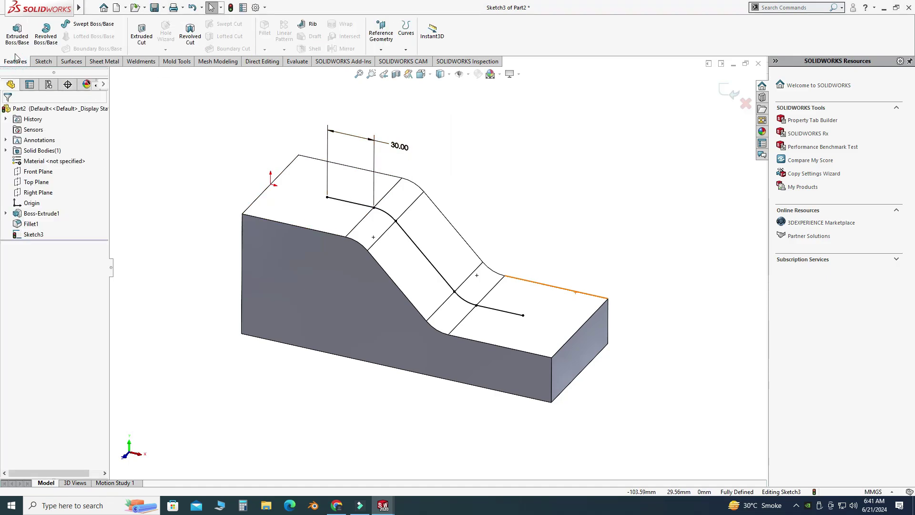
click(17, 34)
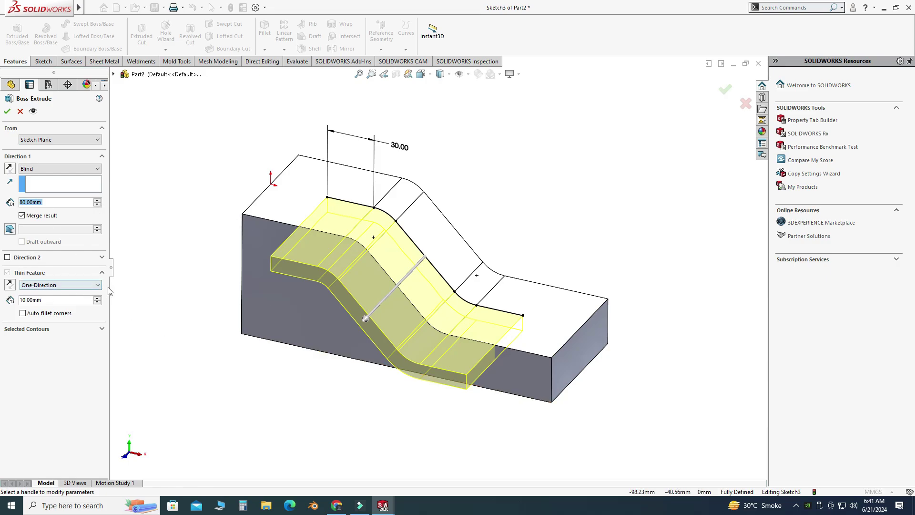
click(62, 170)
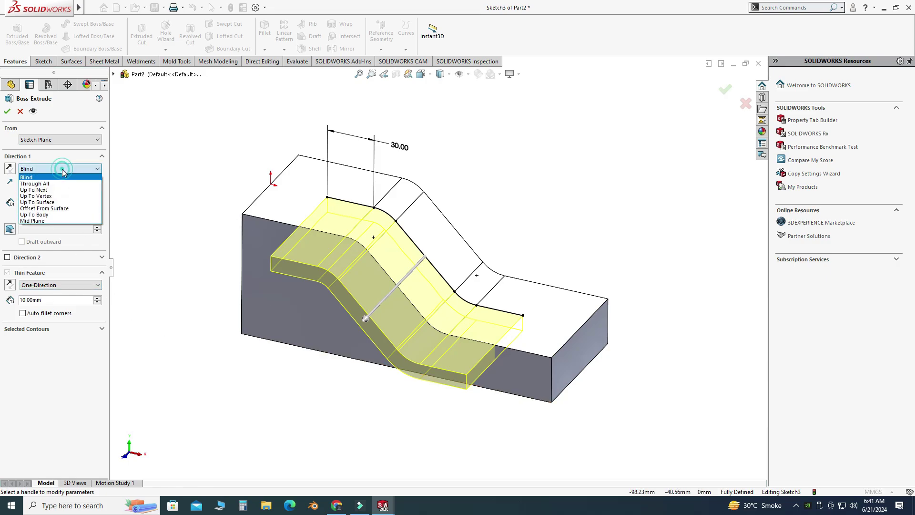
click(44, 226)
middle_drag(281, 270, 258, 250)
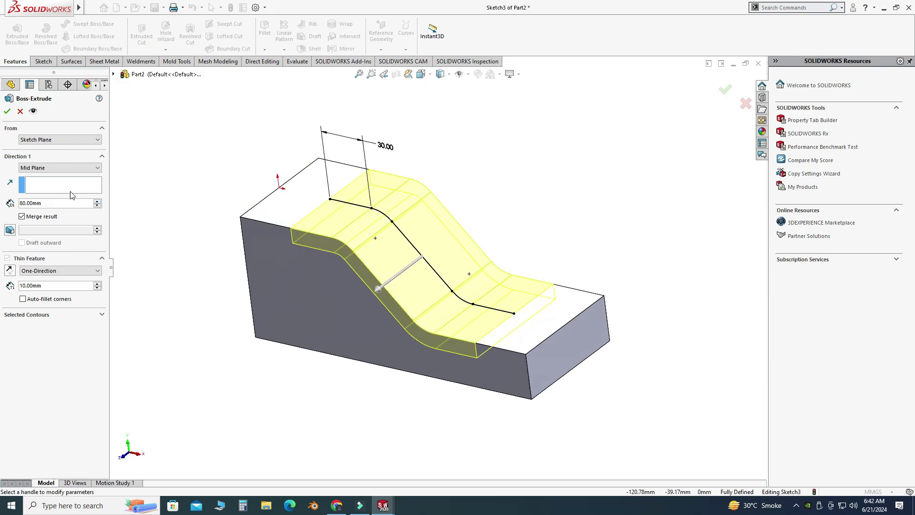
double_click(97, 206)
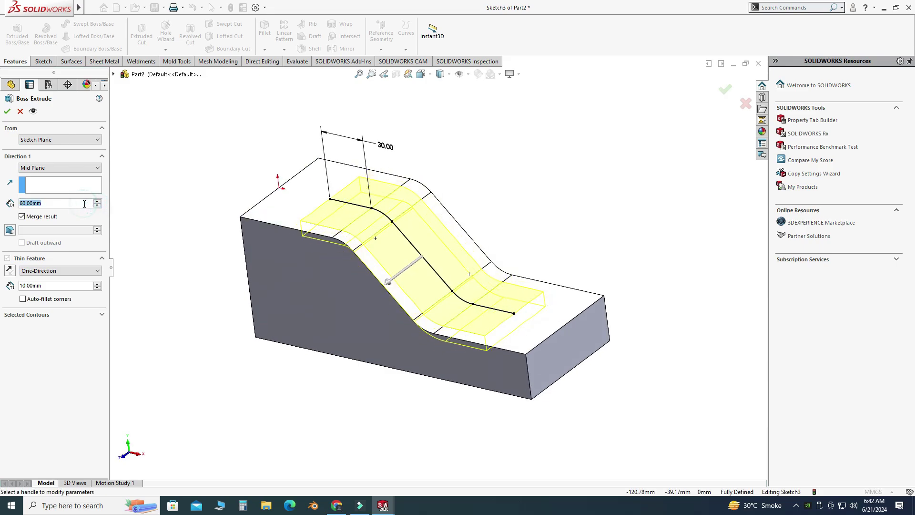
text(12)
key(Return)
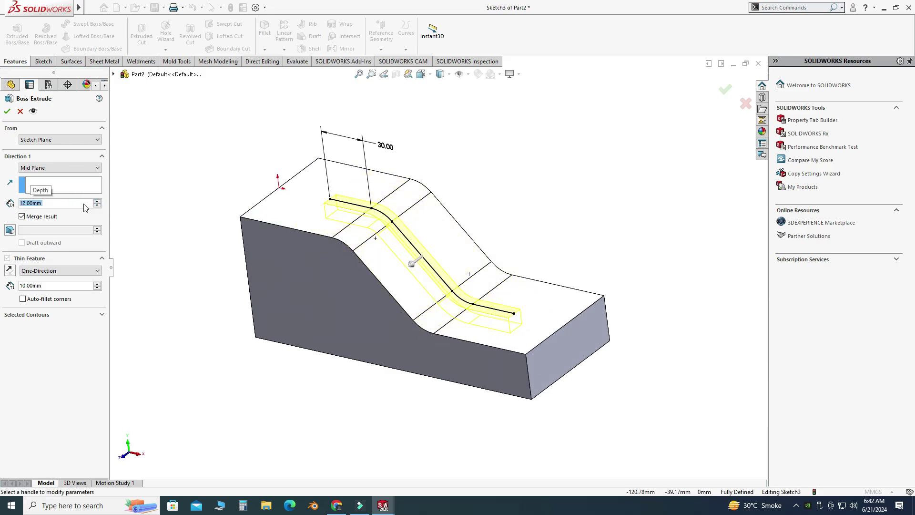
Make it a reversed 12 mm thick thin feature and accept the extrusion.
click(10, 270)
middle_drag(279, 319, 265, 314)
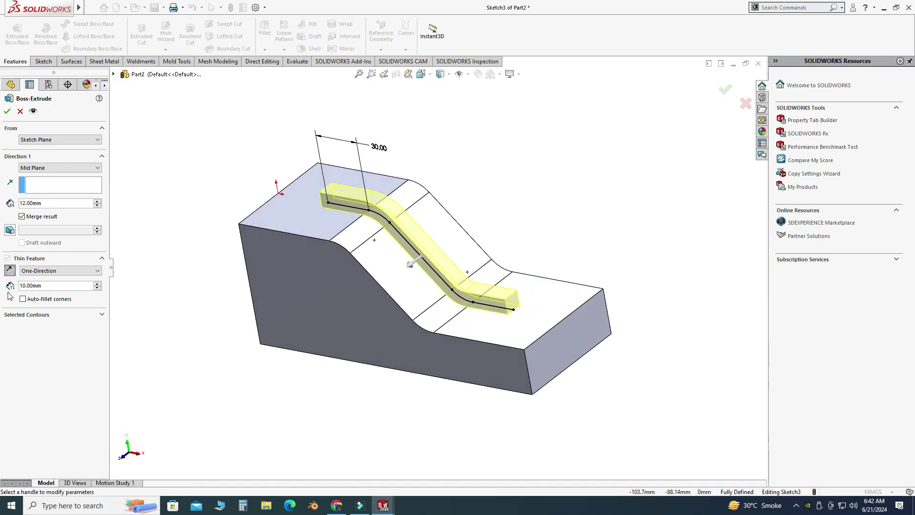
text(12)
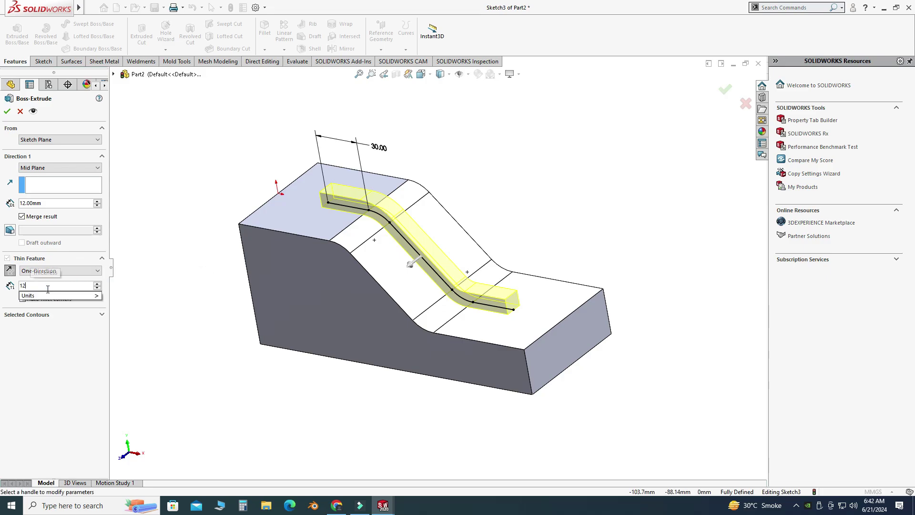
key(Return)
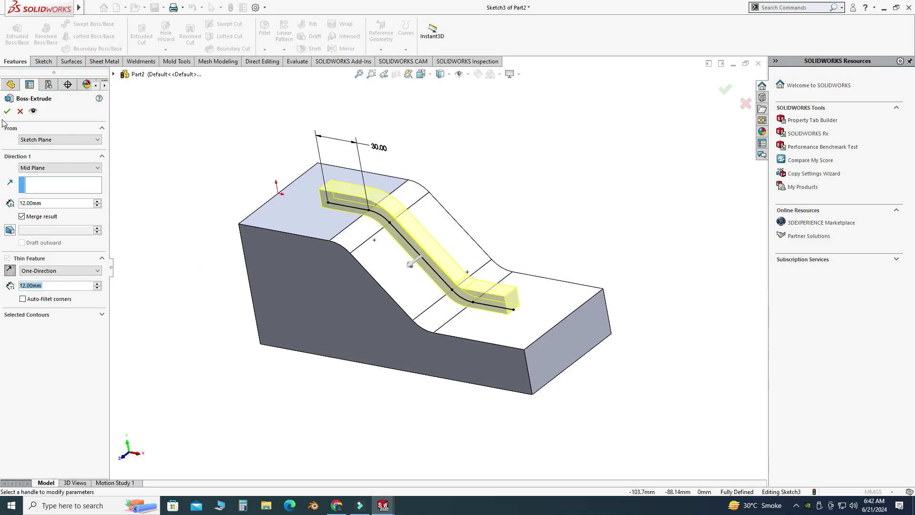
click(8, 112)
mouse_move(484, 265)
middle_down()
mouse_move(433, 241)
mouse_move(246, 61)
middle_up()
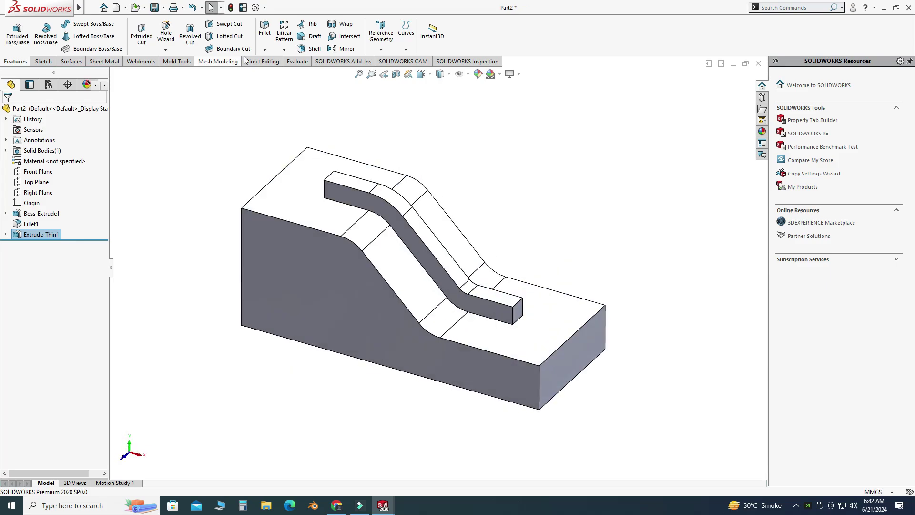
Fillet the rib's two long top edges with a 6 mm radius.
click(268, 49)
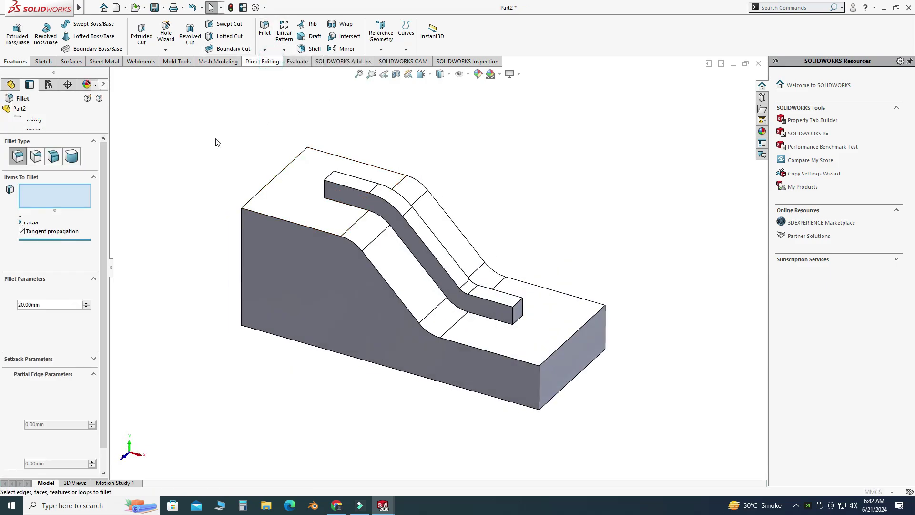
ctrl+middle_drag(212, 167, 229, 201)
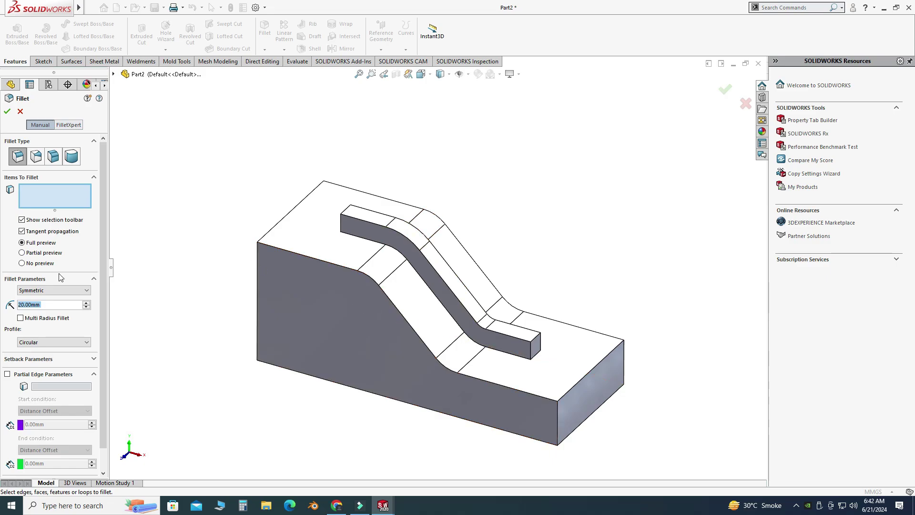
text(6)
key(Return)
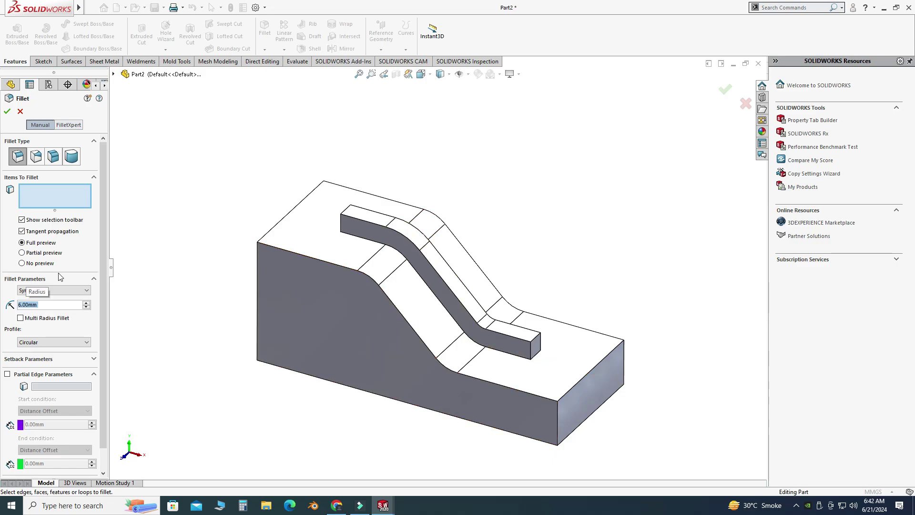
click(376, 226)
middle_drag(414, 290, 387, 225)
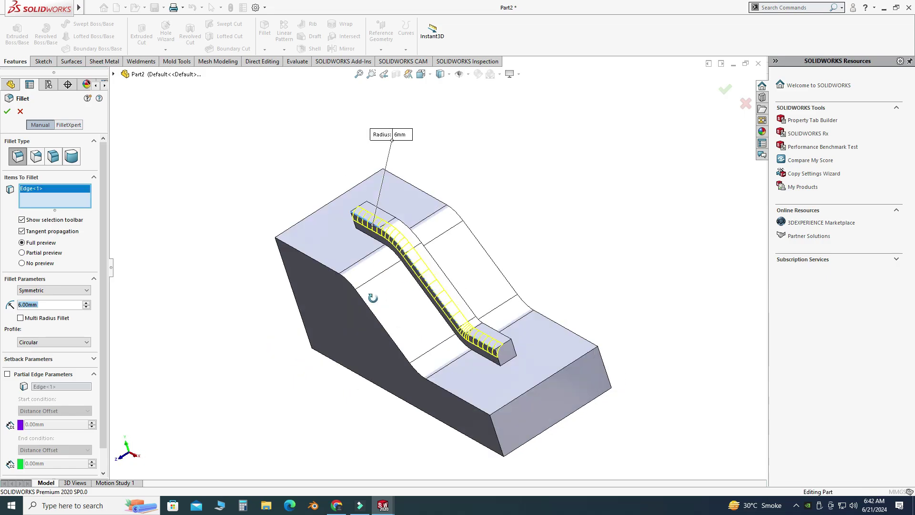
click(386, 226)
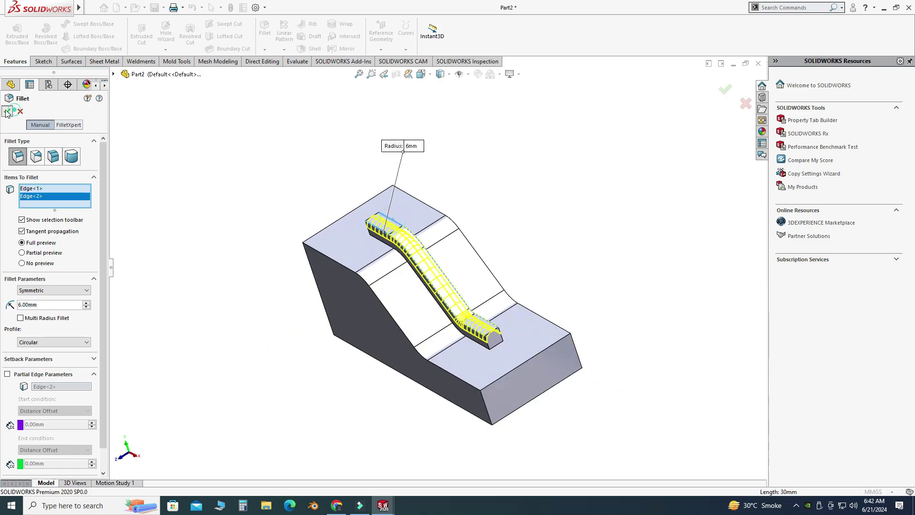
click(7, 112)
middle_drag(408, 317, 474, 347)
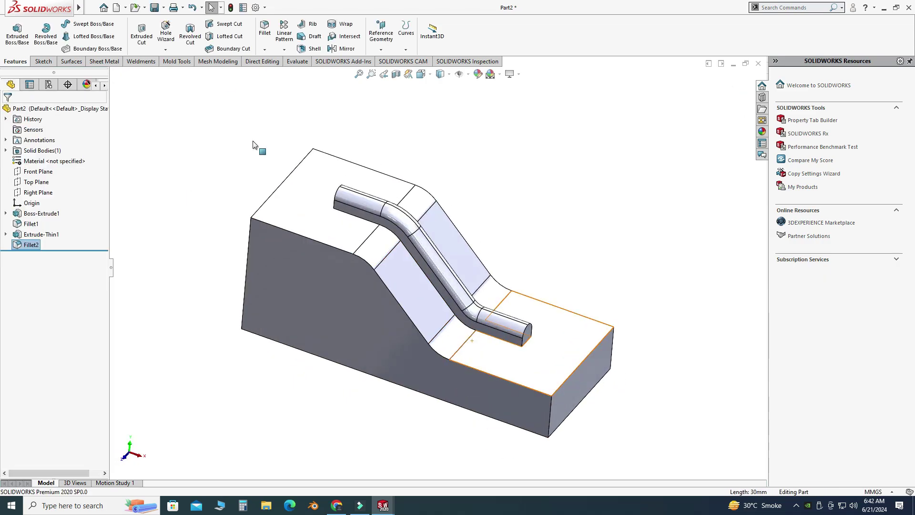
Fillet both end edges of the rib with 6 mm.
click(265, 50)
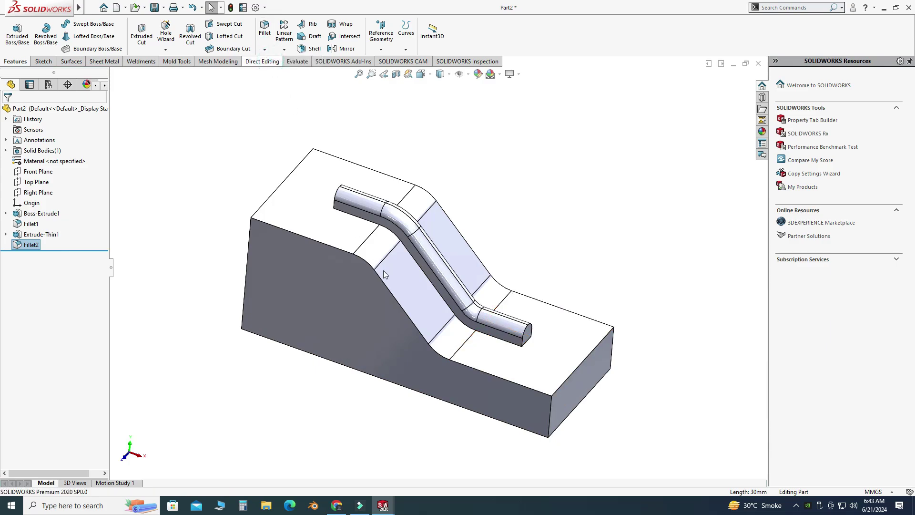
middle_drag(401, 290, 384, 289)
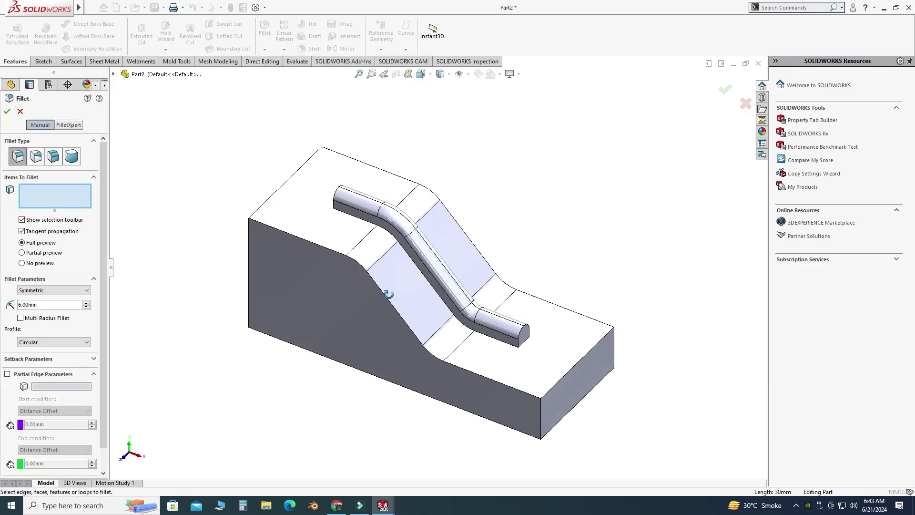
click(520, 334)
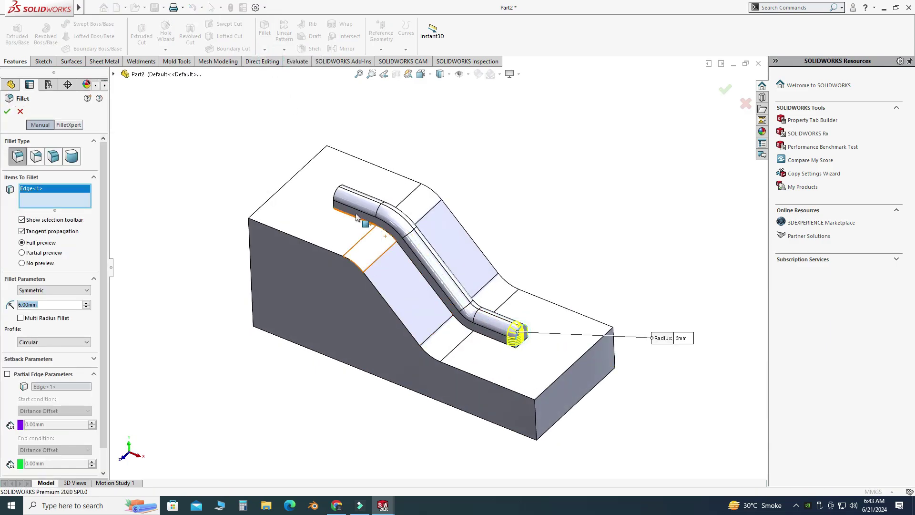
click(339, 195)
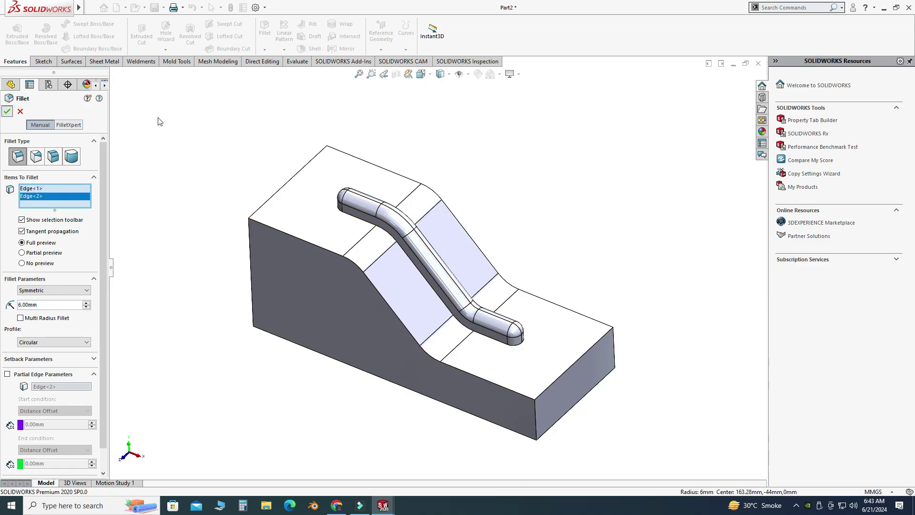
key(Return)
click(264, 48)
Fillet the edge where the rib meets the block with a 4 mm radius.
click(277, 62)
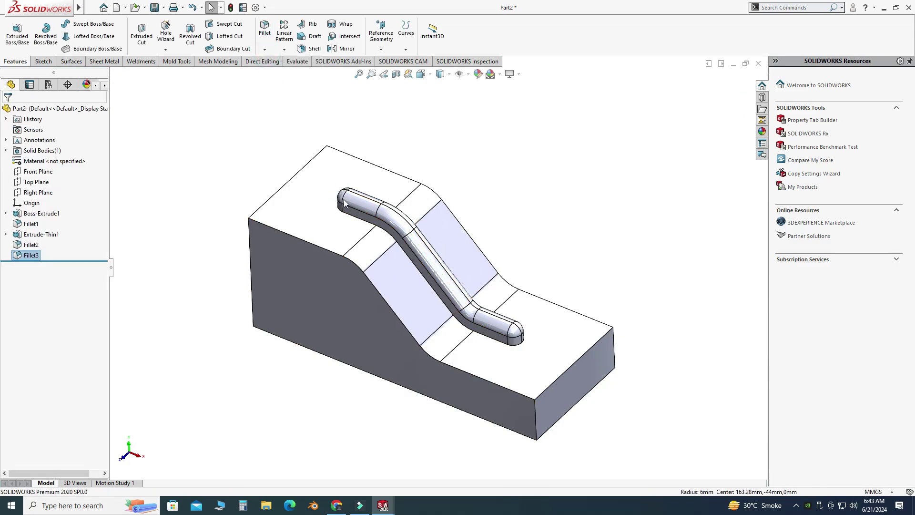
click(356, 221)
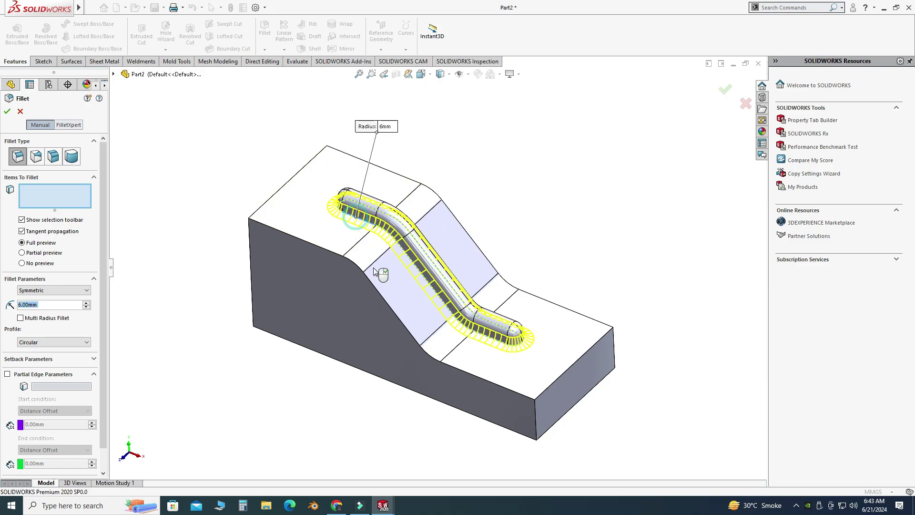
middle_drag(385, 273, 357, 236)
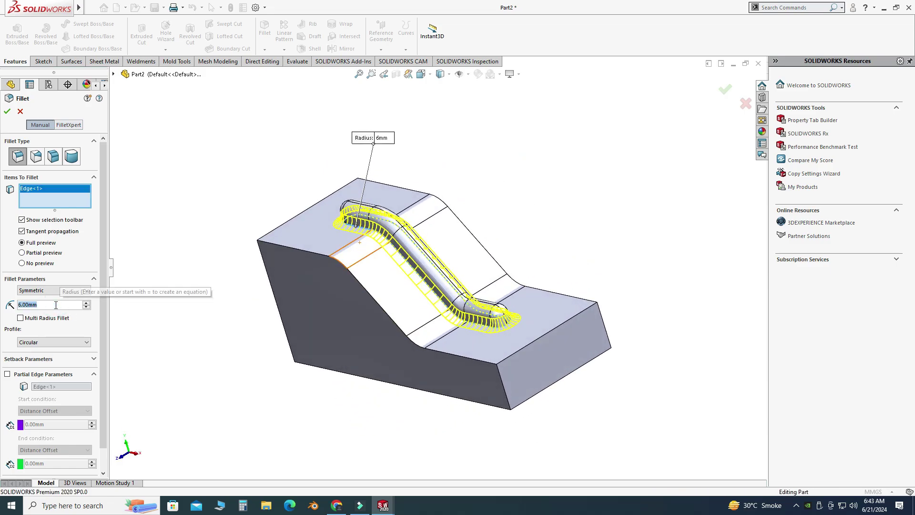
text(4)
key(Return)
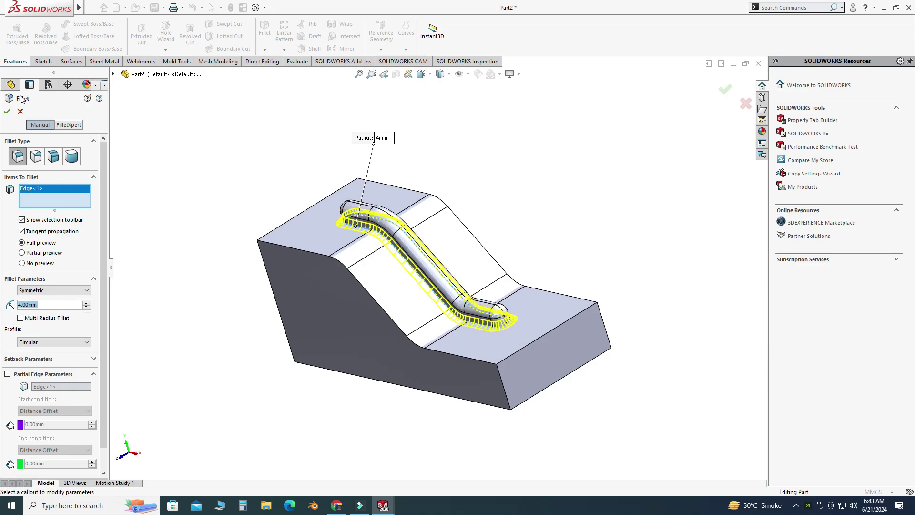
mouse_move(497, 307)
middle_down()
mouse_move(473, 292)
mouse_move(484, 285)
mouse_move(492, 308)
middle_up()
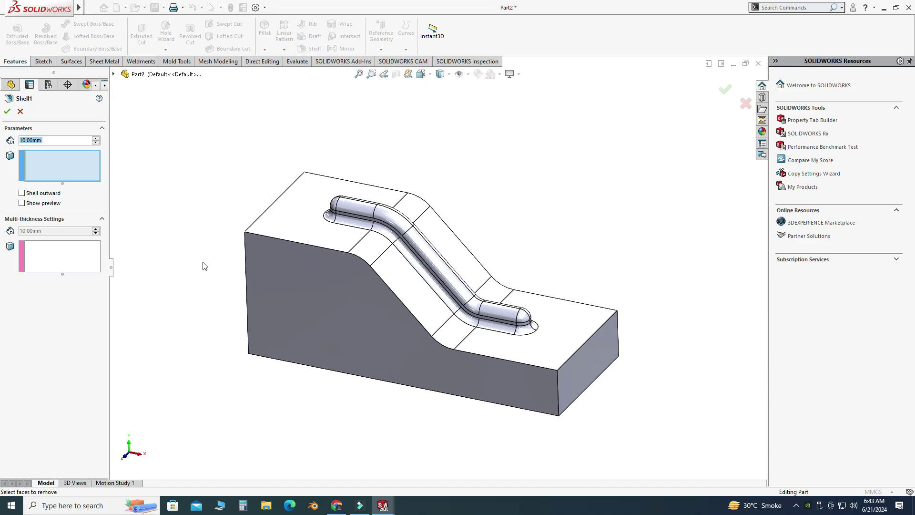
Shell the filleted block to 2 mm thickness, removing the front, side and three other faces, with preview on.
mouse_move(234, 280)
middle_down()
mouse_move(302, 282)
mouse_move(420, 311)
mouse_move(382, 248)
mouse_move(413, 254)
middle_up()
click(302, 283)
click(316, 285)
click(431, 294)
click(414, 318)
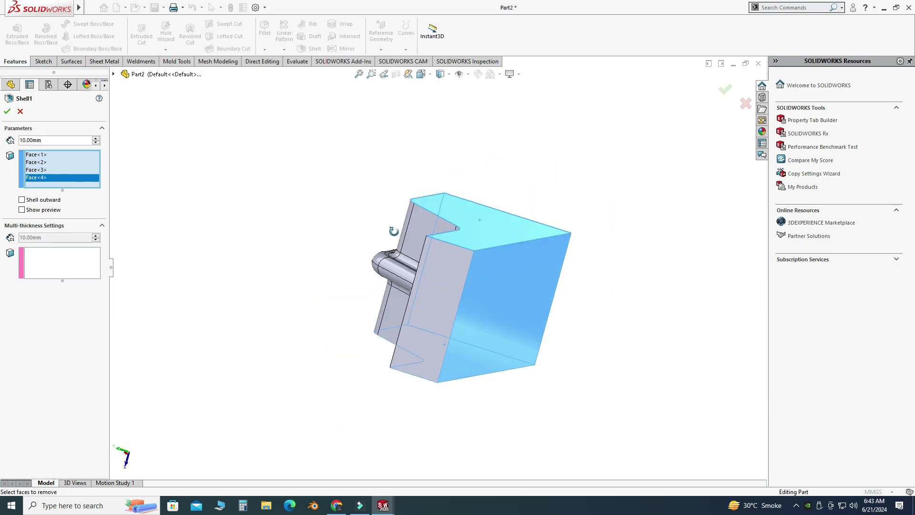
mouse_move(414, 318)
middle_down()
mouse_move(478, 170)
mouse_move(378, 159)
middle_up()
click(479, 171)
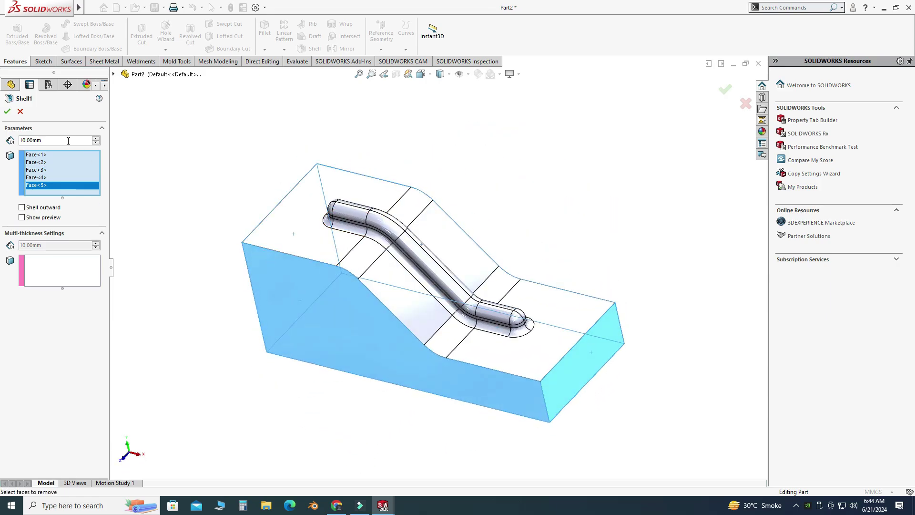
text(2)
key(Return)
click(44, 217)
middle_drag(225, 317, 251, 265)
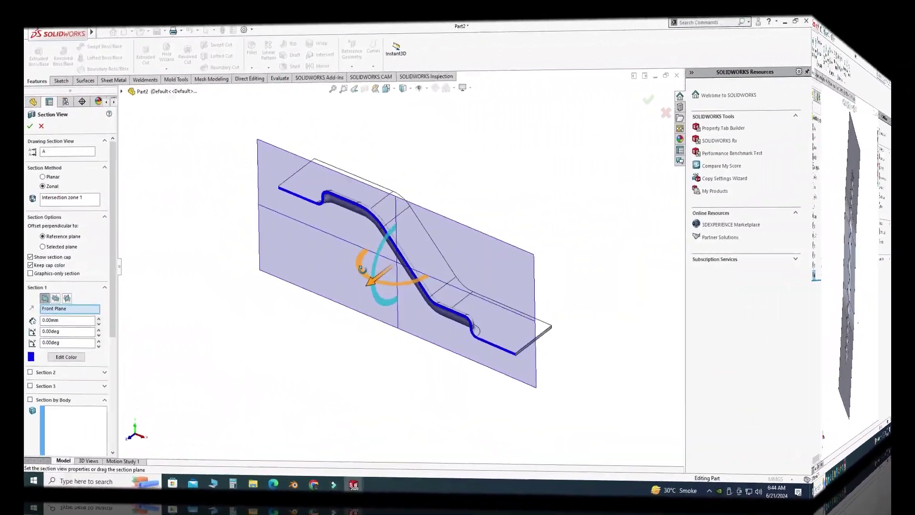
Offset the Front Plane section cut by 1 mm and orbit to a near-front view of the profile.
middle_drag(386, 257, 404, 250)
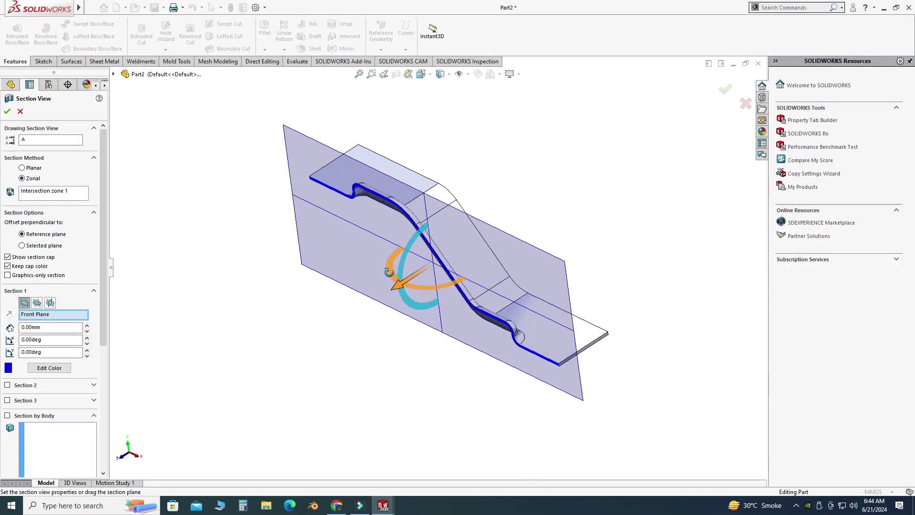
scroll(404, 251, down, 2)
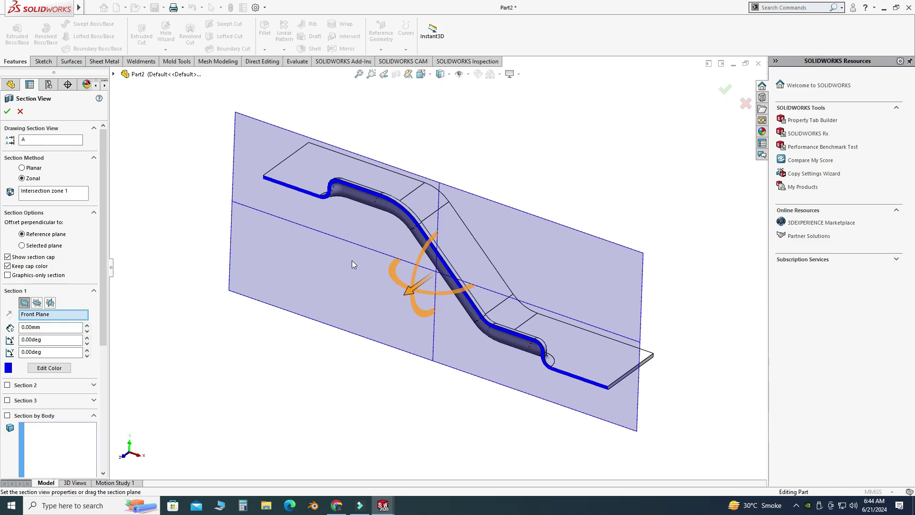
mouse_move(412, 292)
mouse_down()
mouse_move(401, 297)
mouse_move(405, 266)
mouse_move(386, 278)
mouse_move(391, 268)
mouse_up()
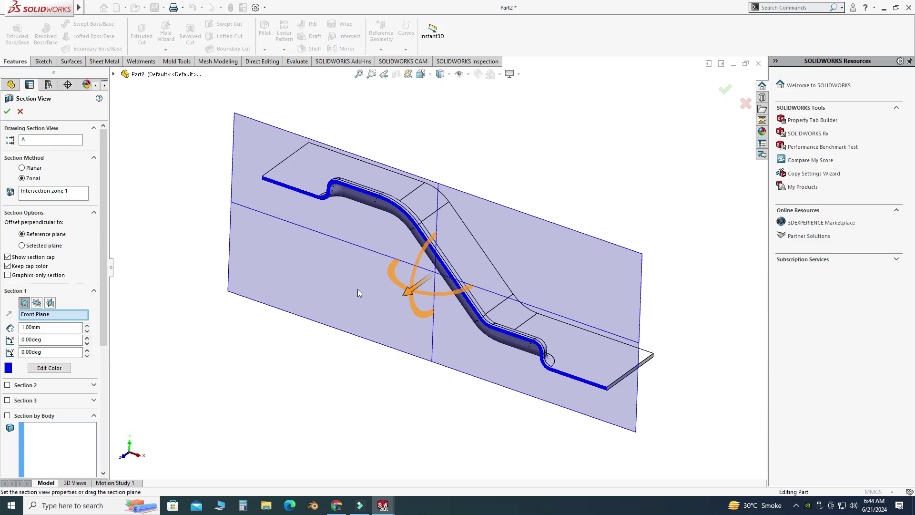
mouse_move(359, 293)
middle_down()
mouse_move(424, 262)
mouse_move(453, 187)
mouse_move(439, 297)
middle_up()
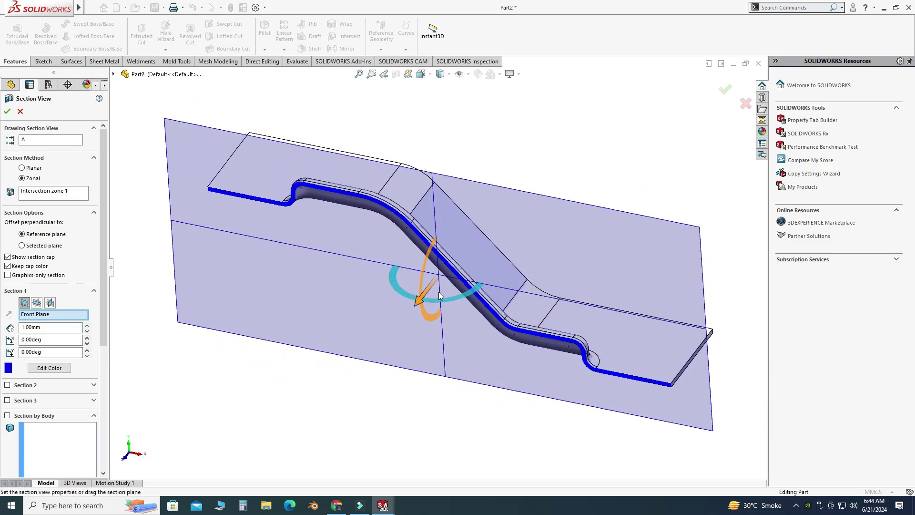